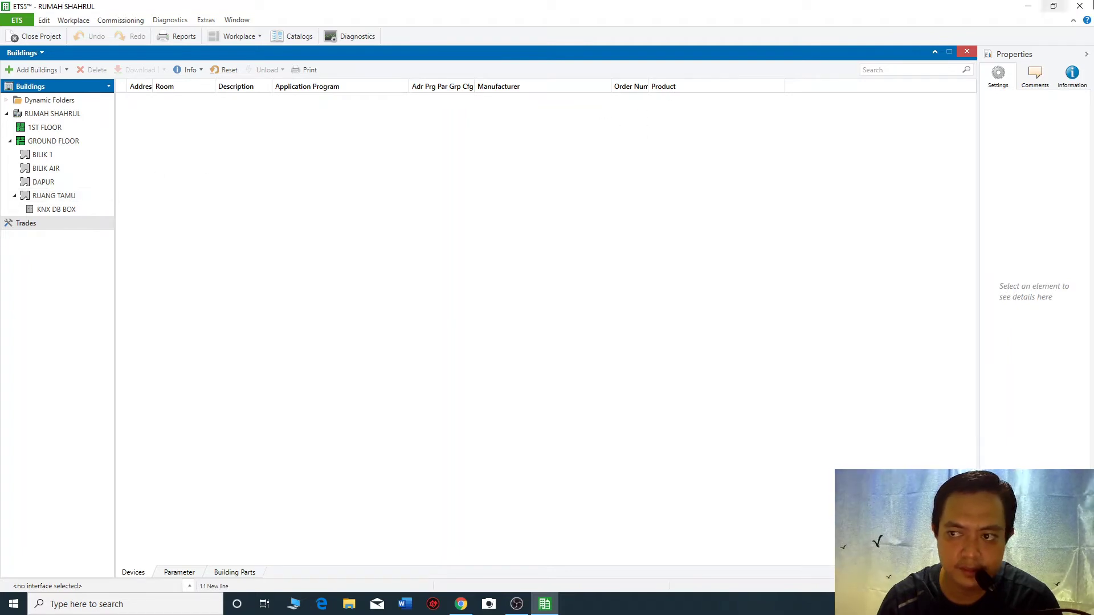
Step: Check the KNX product files stored in the desktop's green control database folder
left_click(1028, 6)
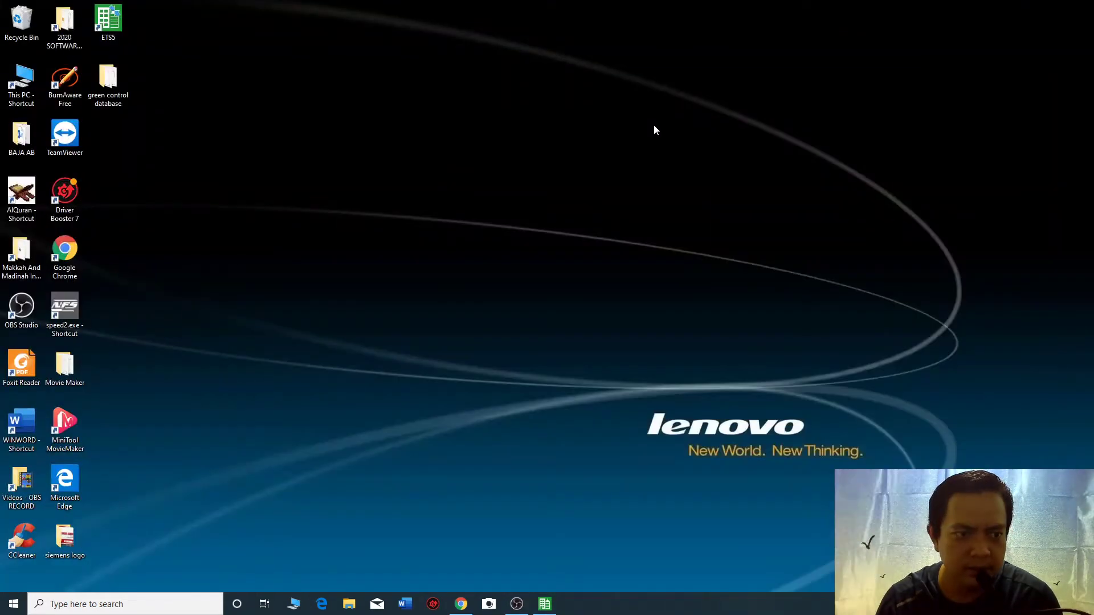
double_click(110, 94)
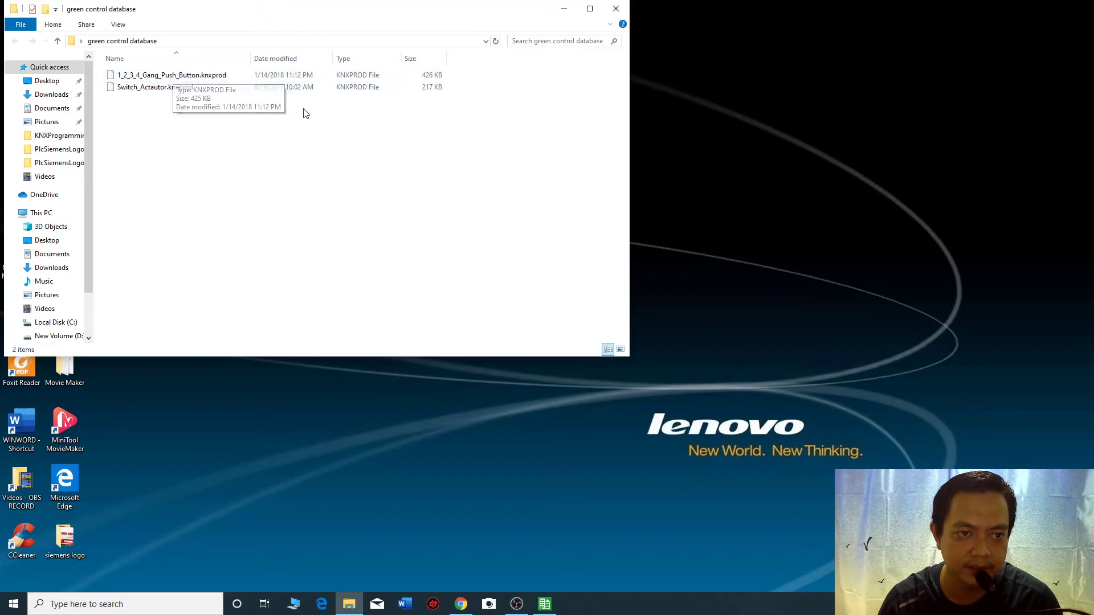
left_click(566, 11)
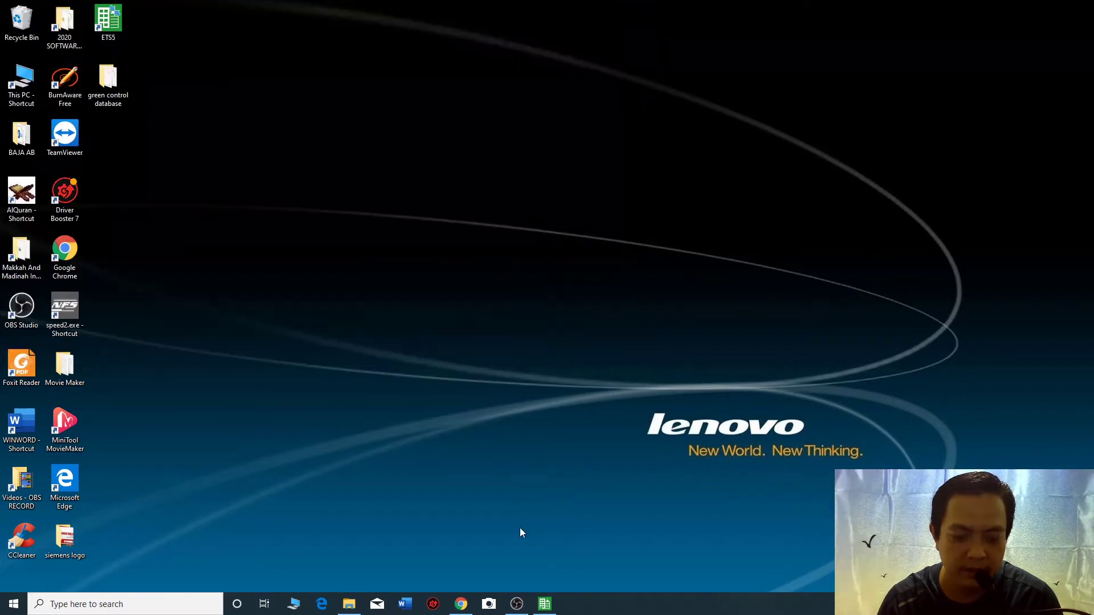
Step: Switch to Chrome and look through the search filters and company table of the KNX Manufacturers list
left_click(461, 604)
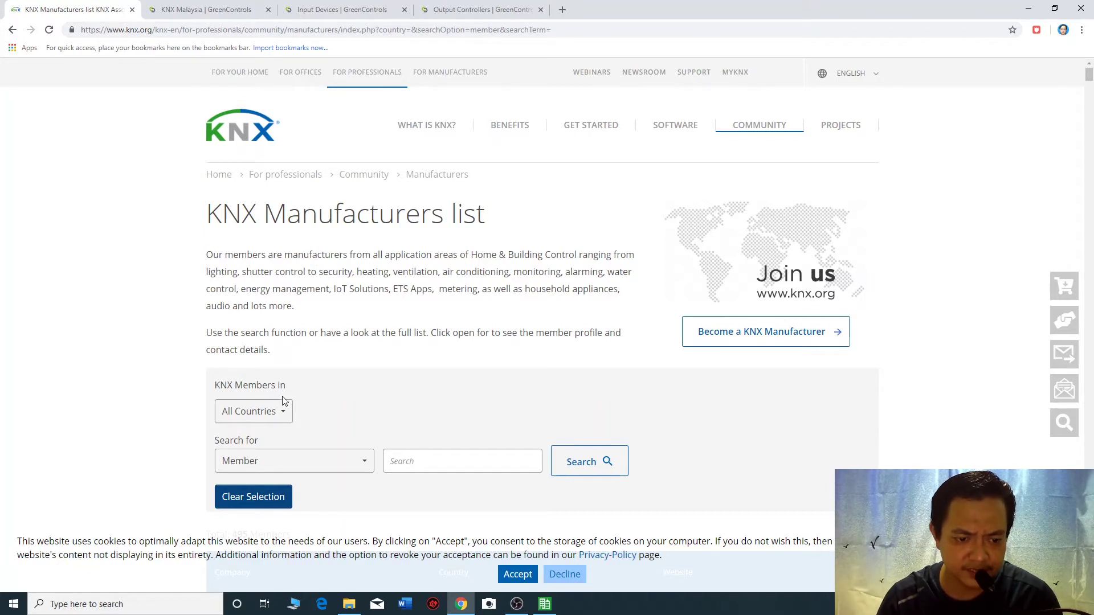
scroll(293, 404, "down", 4)
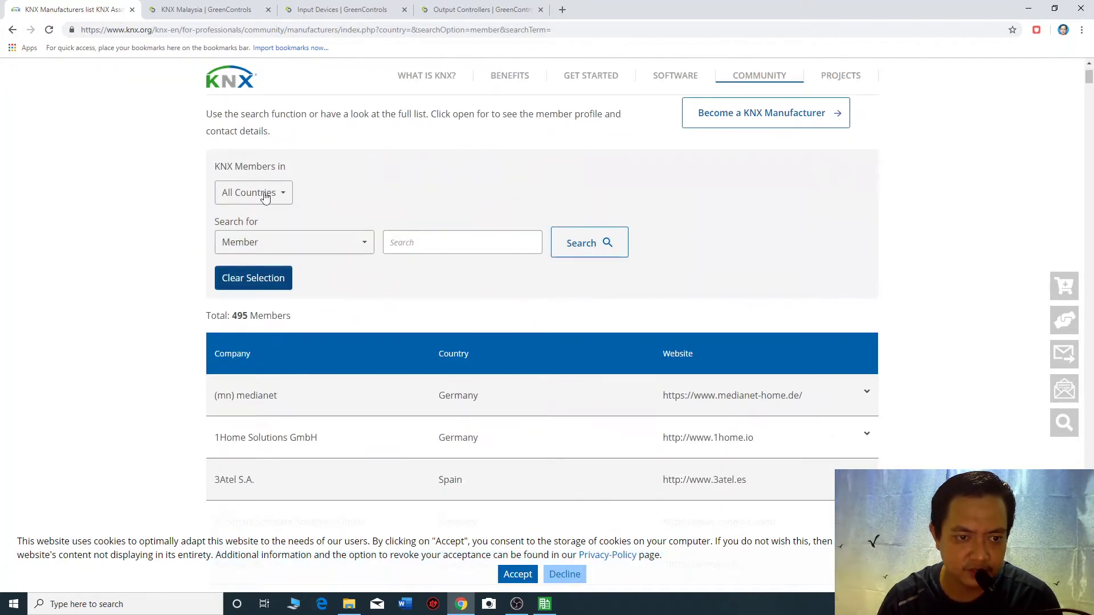
scroll(254, 165, "down", 1)
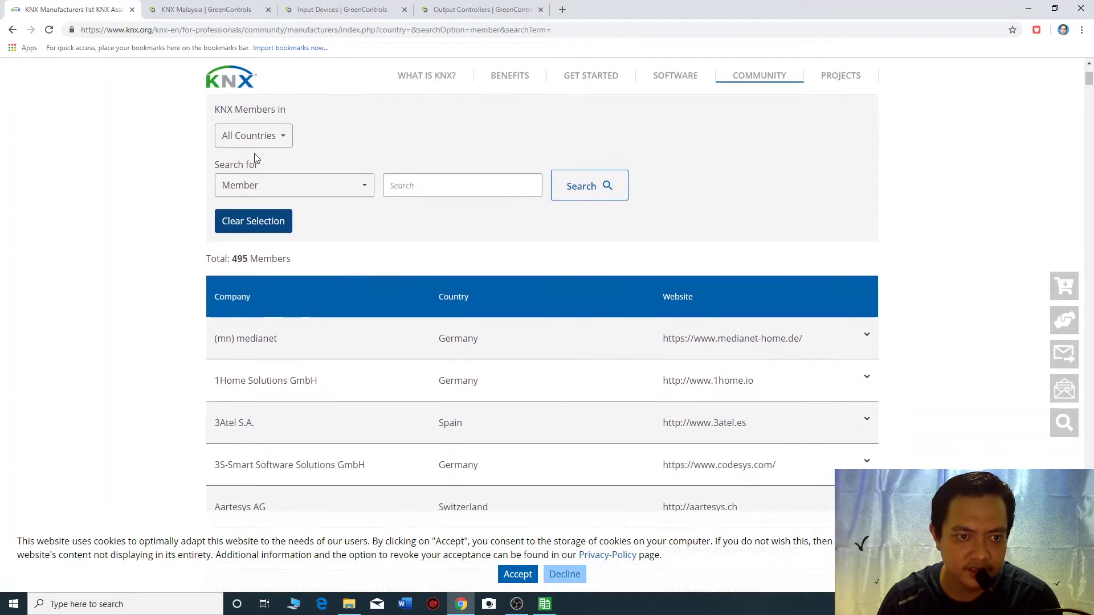
scroll(249, 261, "up", 1)
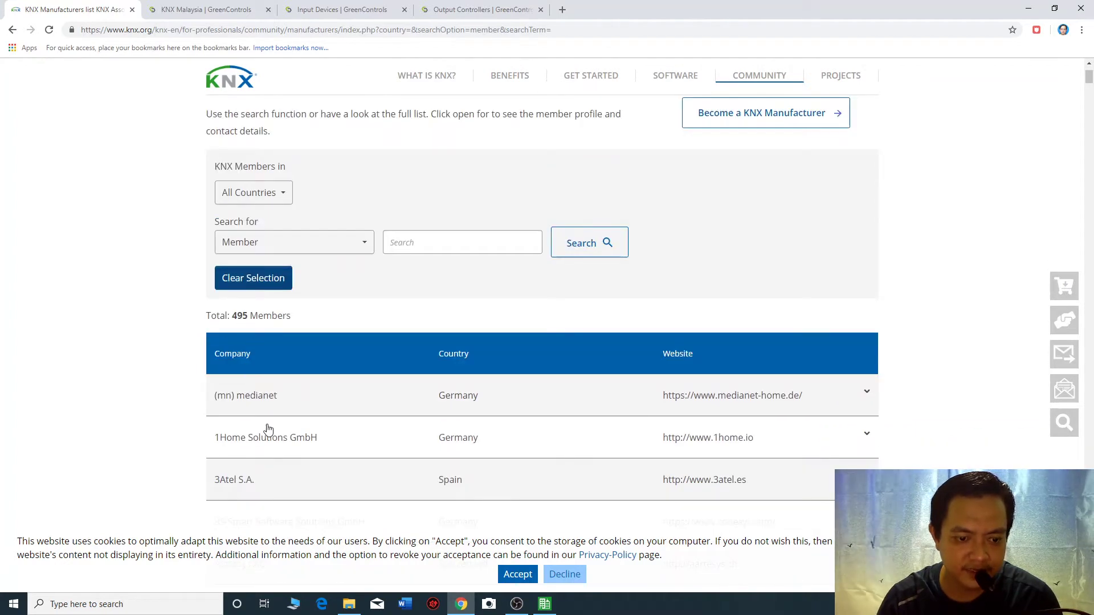
scroll(293, 425, "down", 3)
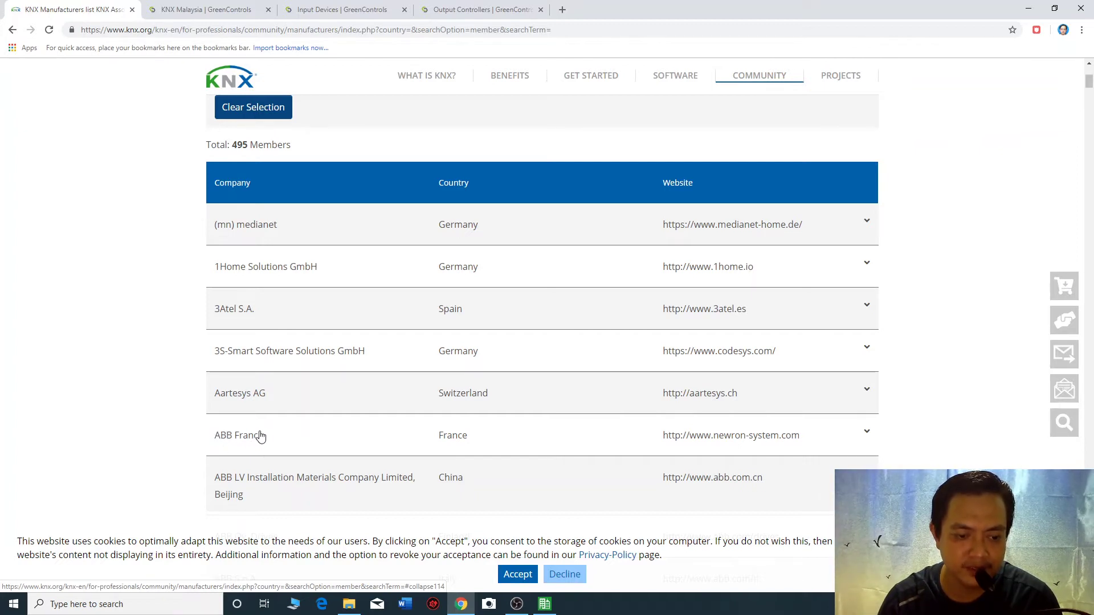
scroll(239, 422, "up", 4)
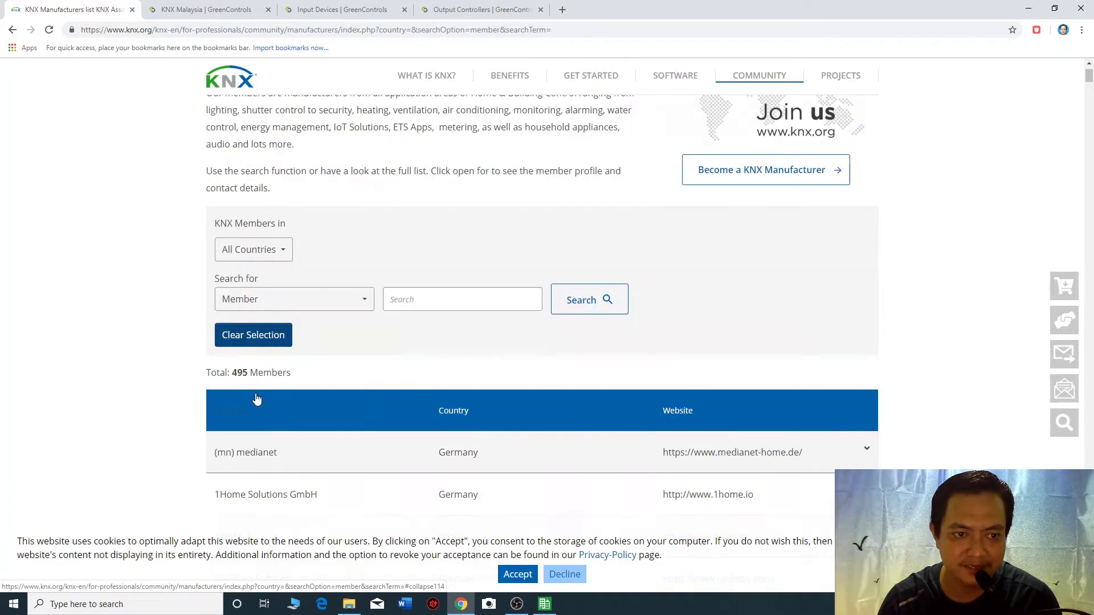
Step: Filter the KNX members by the country Malaysia and review the matching companies
left_click(284, 253)
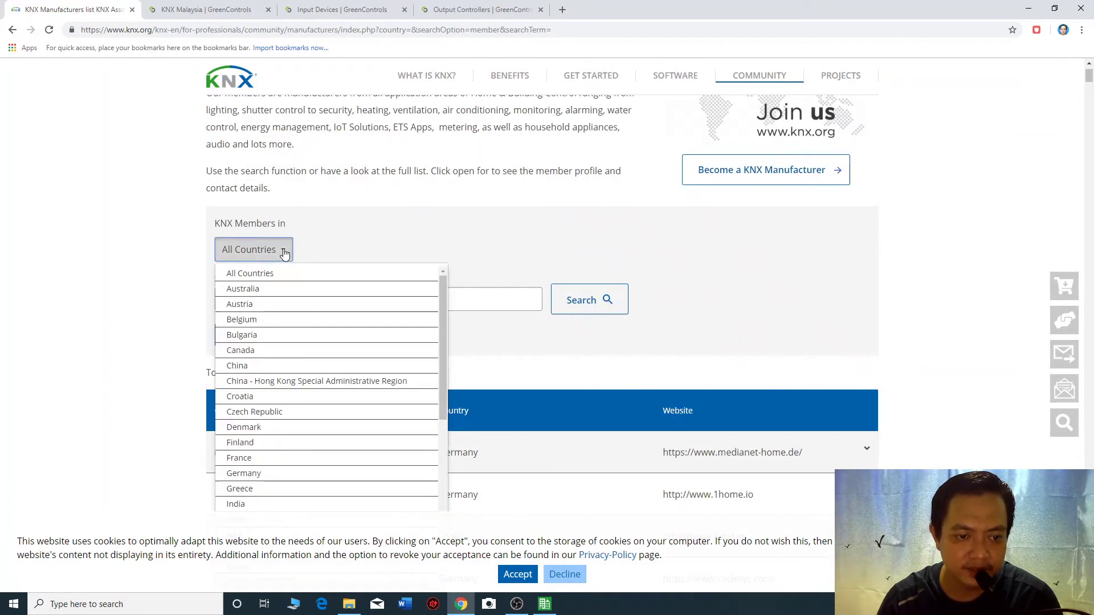
scroll(275, 450, "down", 2)
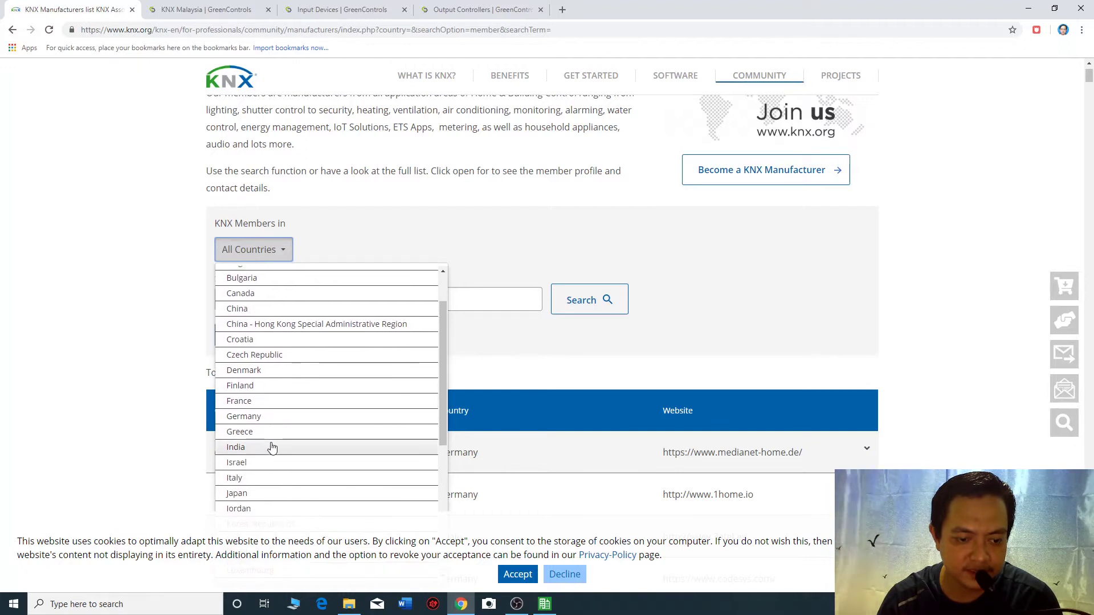
scroll(265, 433, "down", 3)
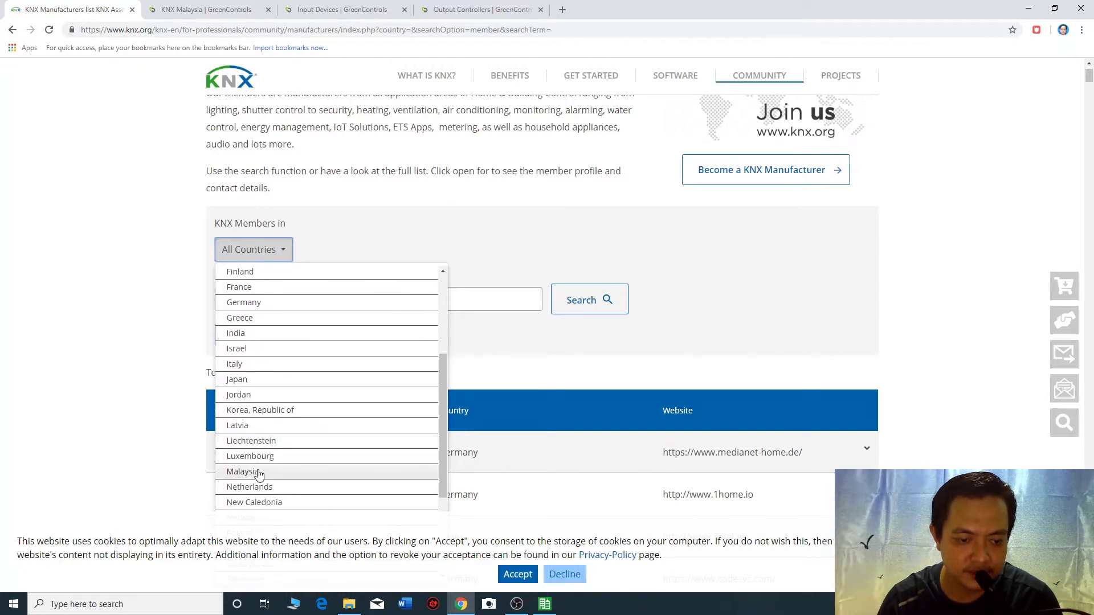
left_click(259, 473)
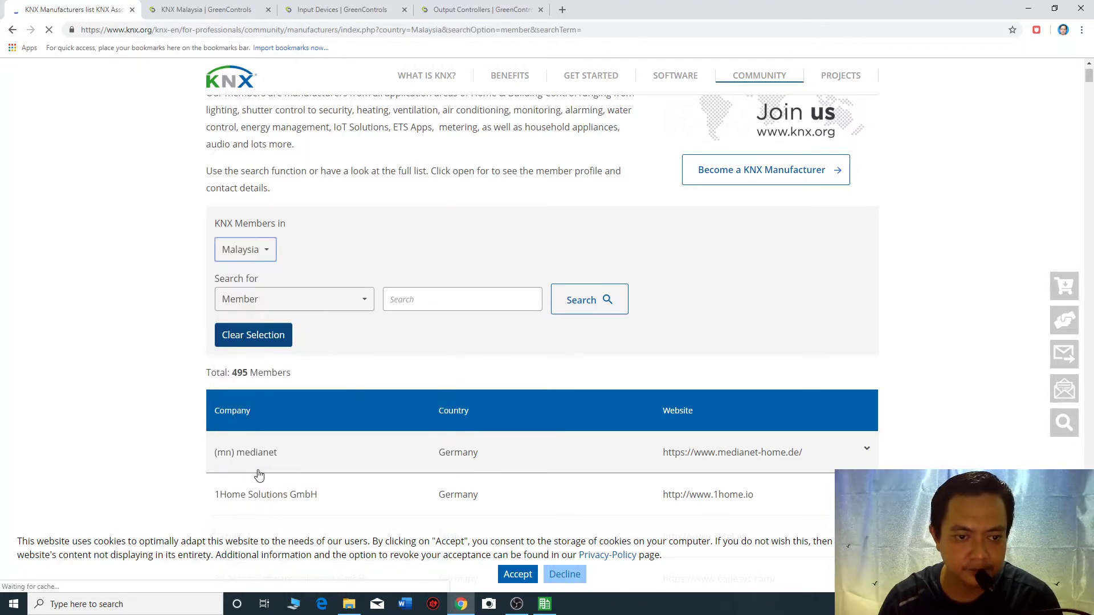
scroll(342, 447, "down", 5)
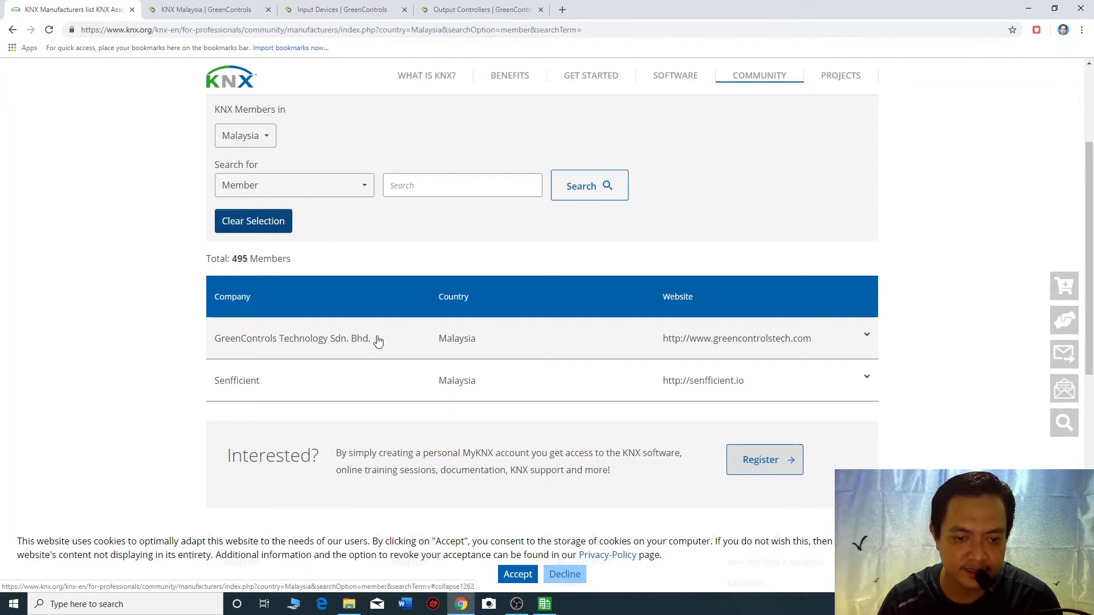
Step: On the GreenControls site, view the KNX device categories and find the product database link for the KNX Push Button, 4-fold, White
left_click(220, 9)
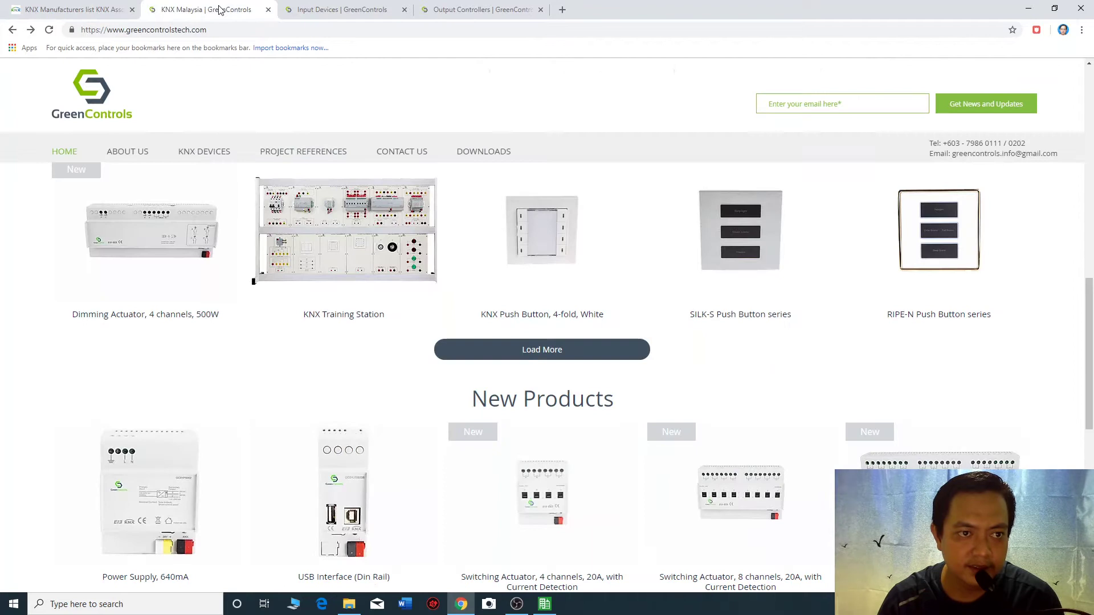
mouse_move(229, 149)
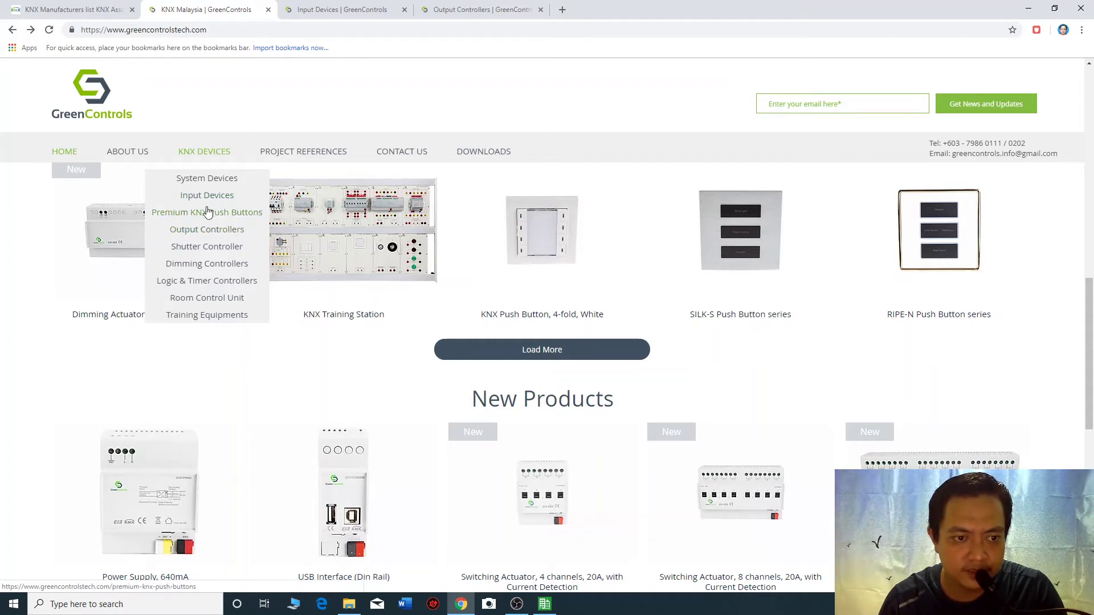
left_click(361, 12)
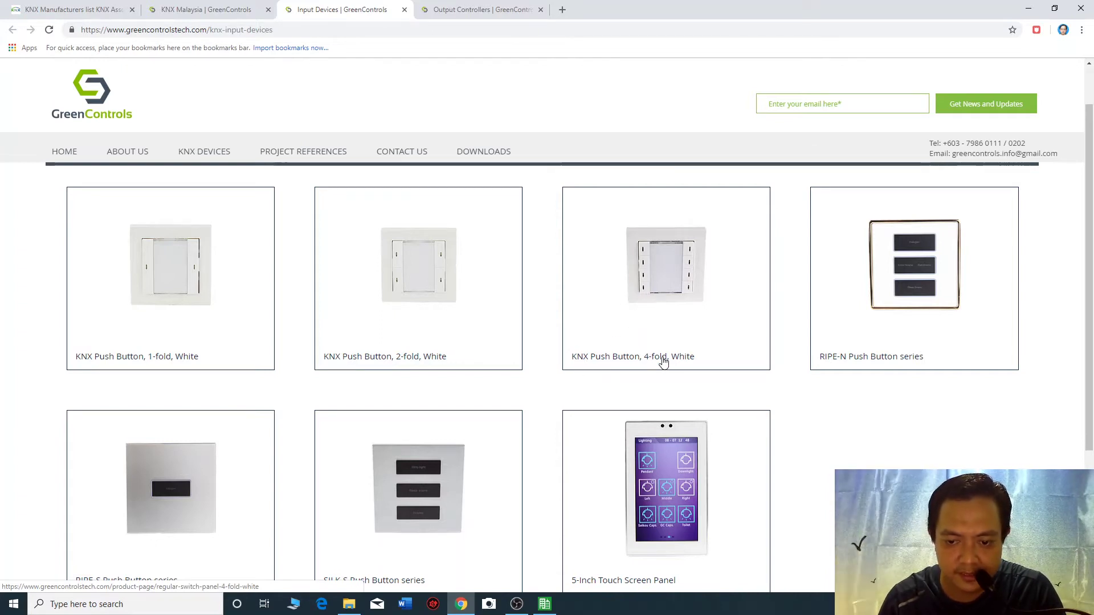
left_click(661, 277)
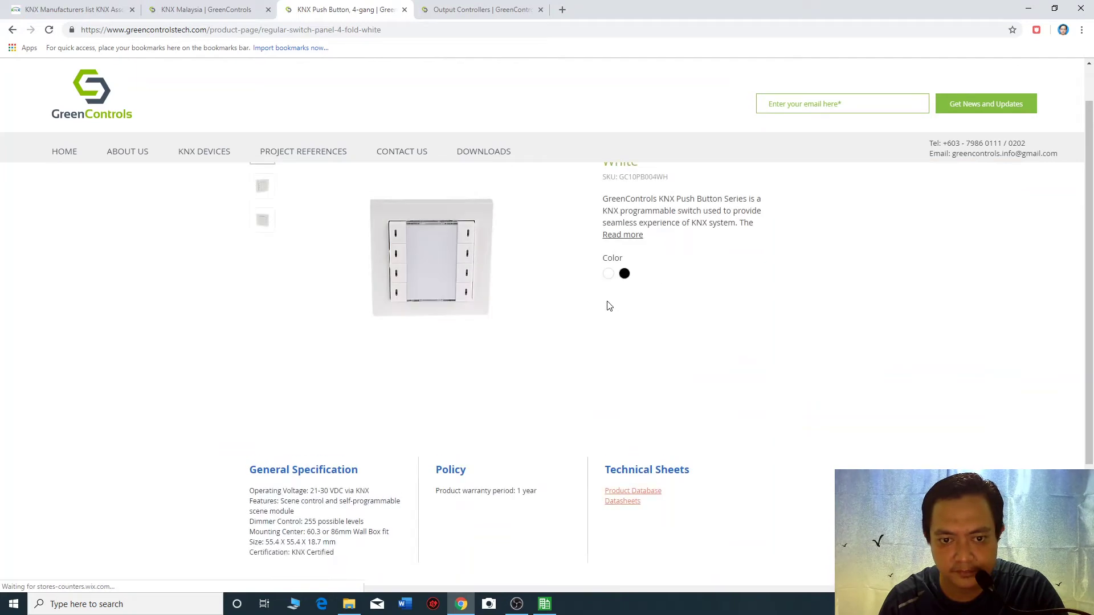
scroll(644, 393, "down", 3)
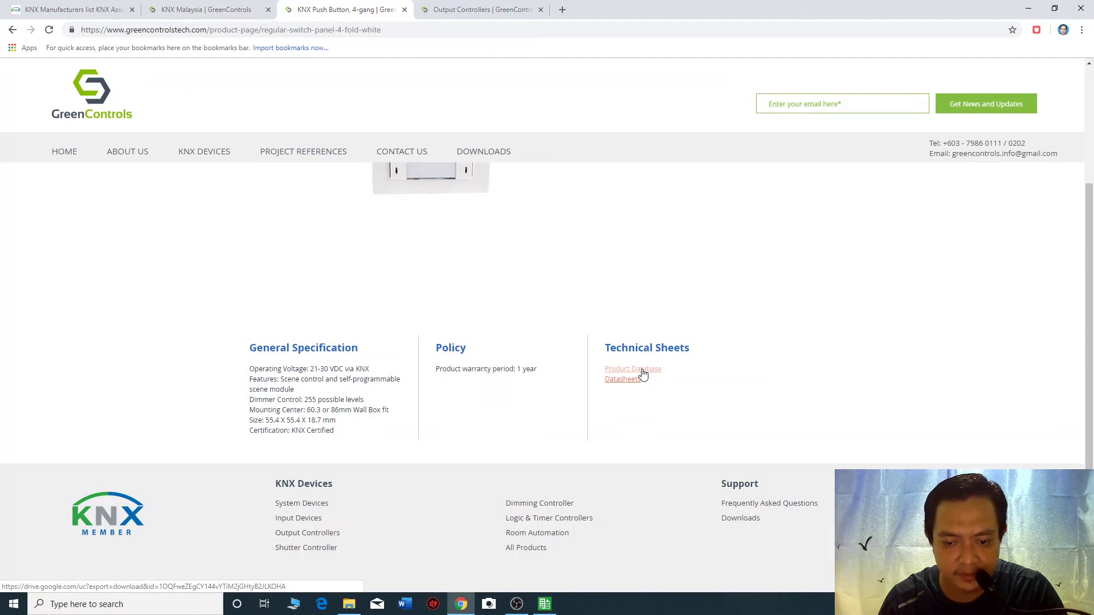
Step: Open the Switching Actuator, 4 channels, 16A from the output controllers and locate its product database link
left_click(492, 12)
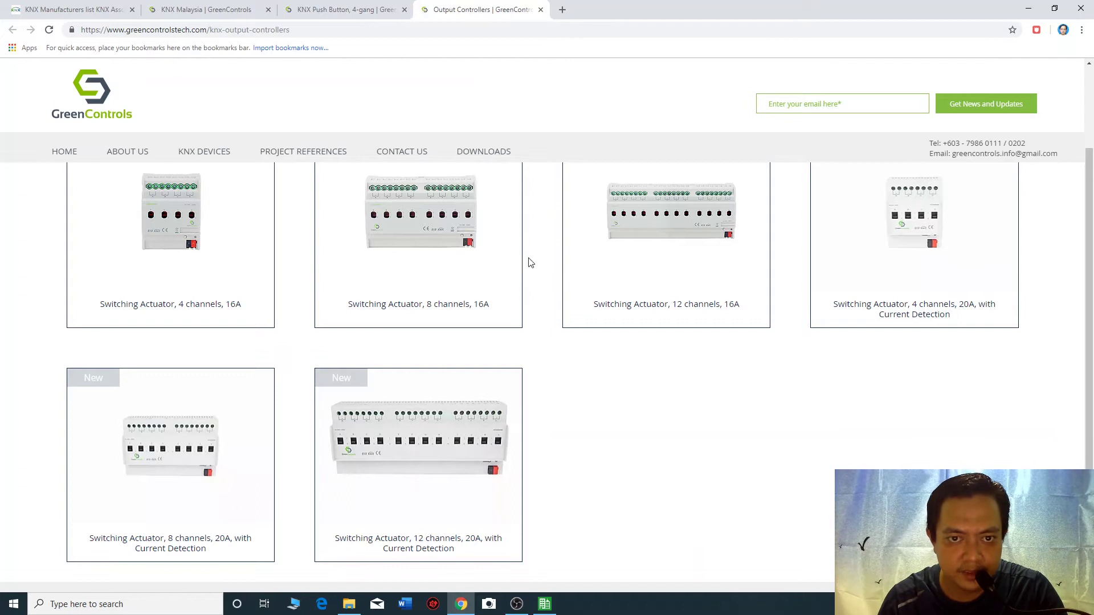
left_click(166, 219)
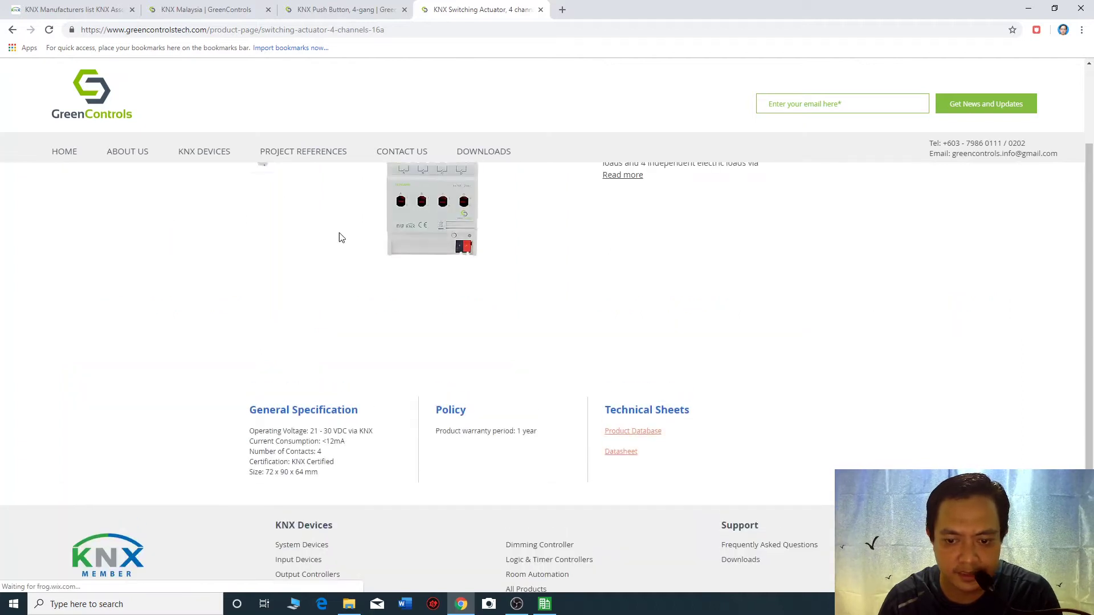
scroll(339, 238, "up", 2)
scroll(681, 542, "down", 1)
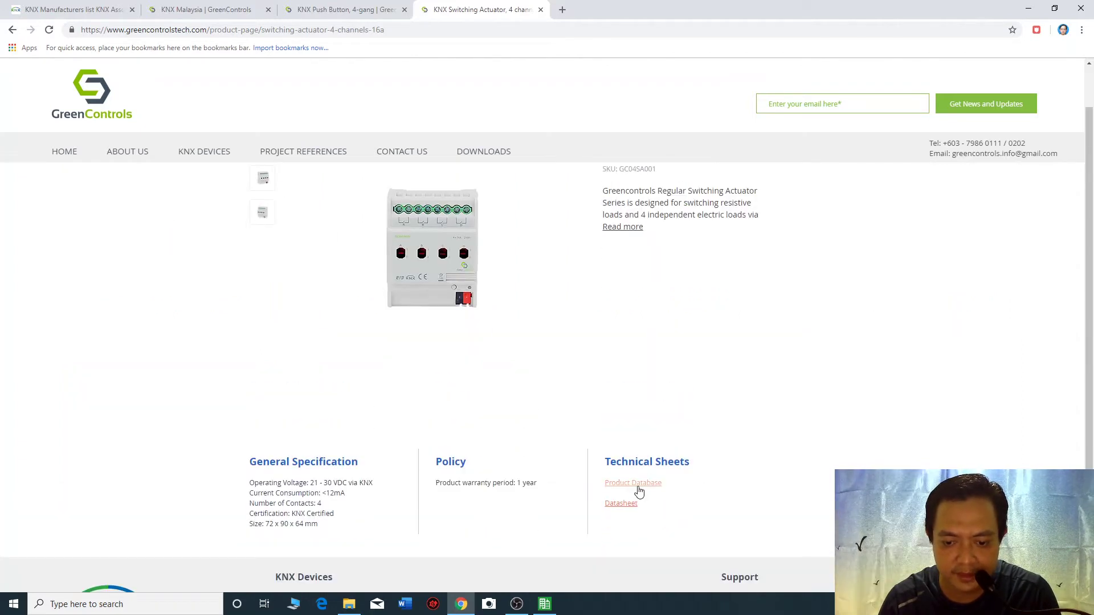
Step: Leave the browser and view the downloaded product files in the green control database folder again
left_click(1029, 7)
double_click(108, 80)
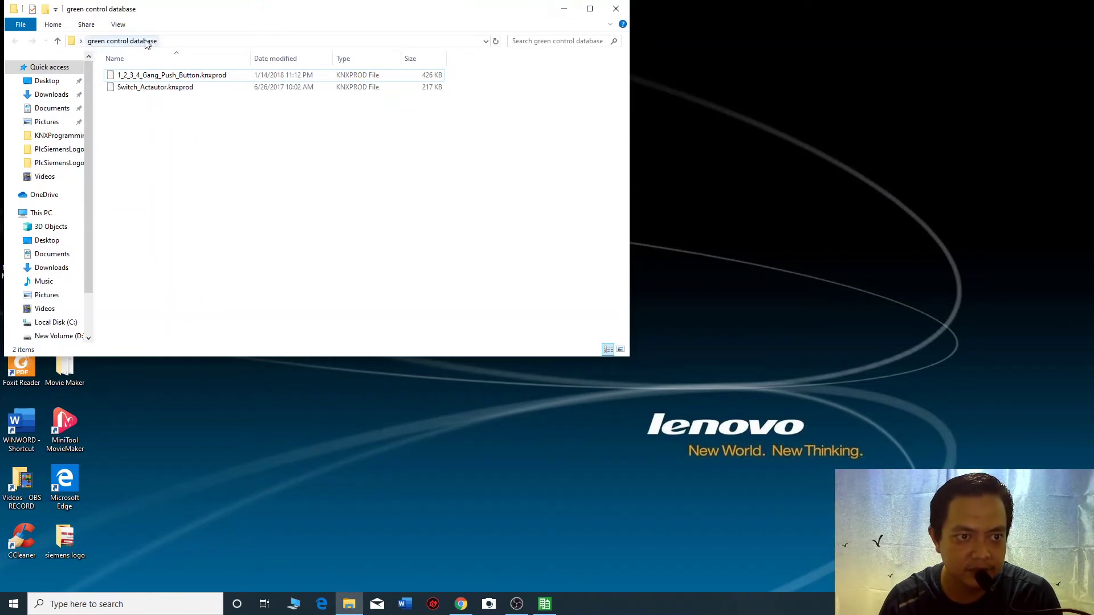
left_click(564, 9)
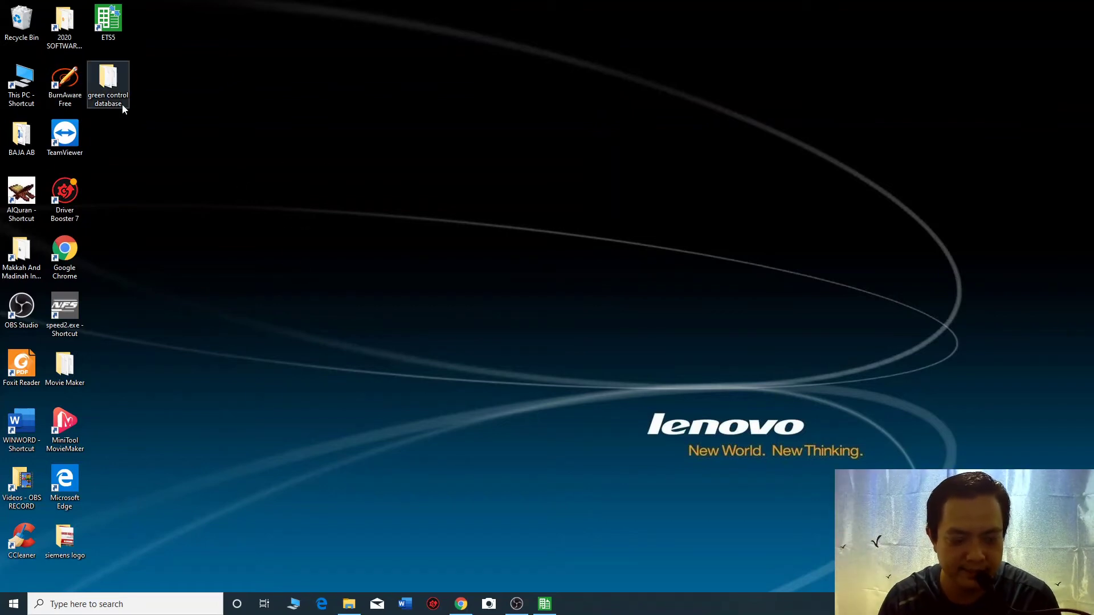
Step: Switch back to ETS5 and open the product catalog for adding devices to the RUANG TAMU room
left_click(545, 604)
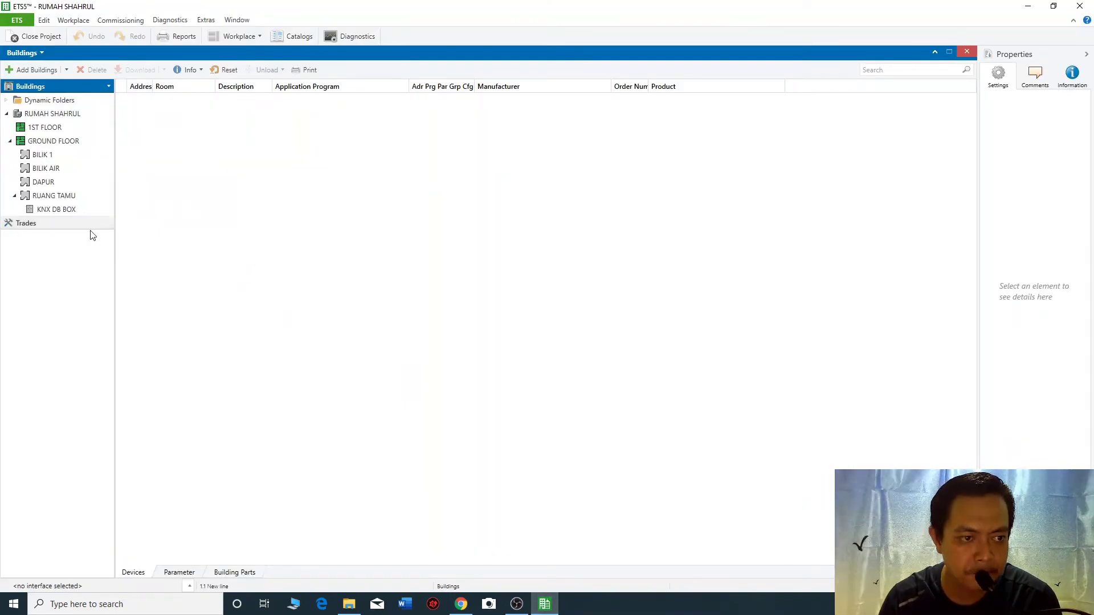
left_click(64, 200)
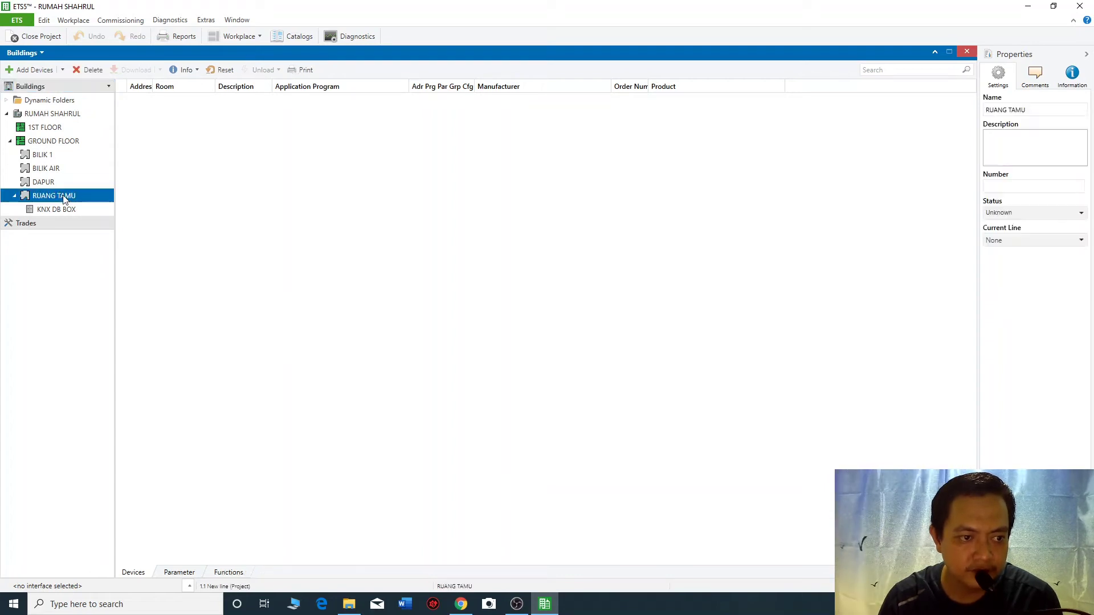
left_click(36, 70)
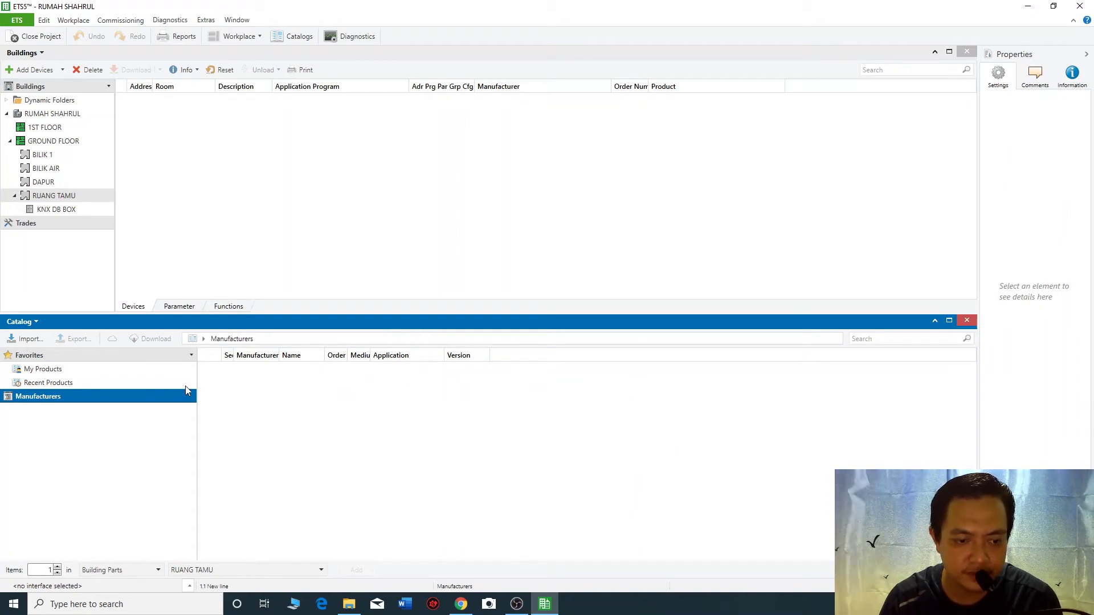
Step: Start a catalog product import and browse to the green control database folder on the Desktop
left_click(29, 340)
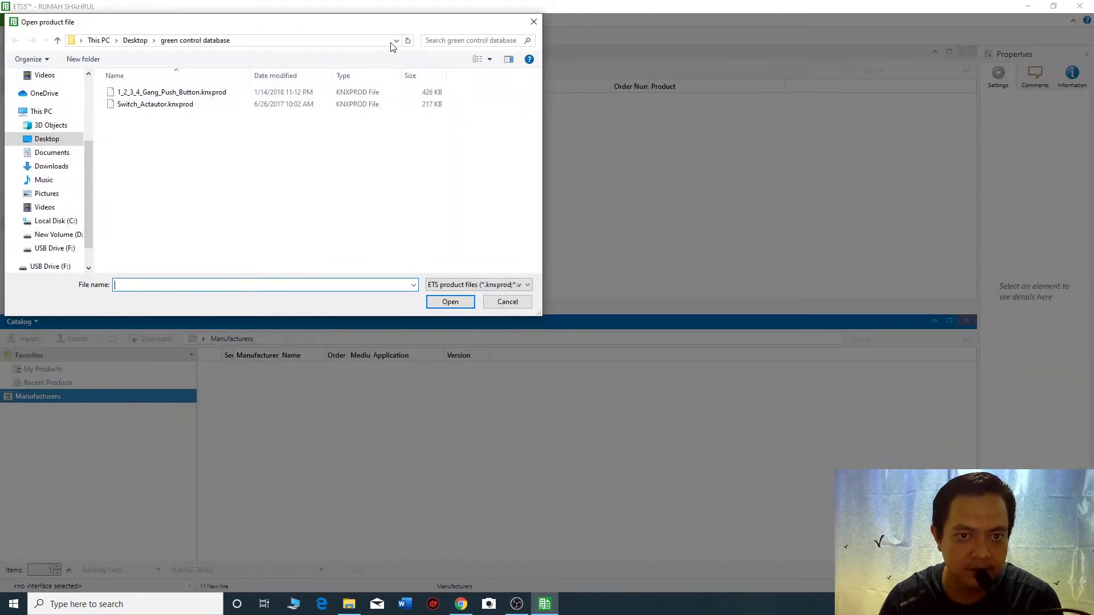
scroll(87, 152, "up", 3)
scroll(87, 149, "down", 3)
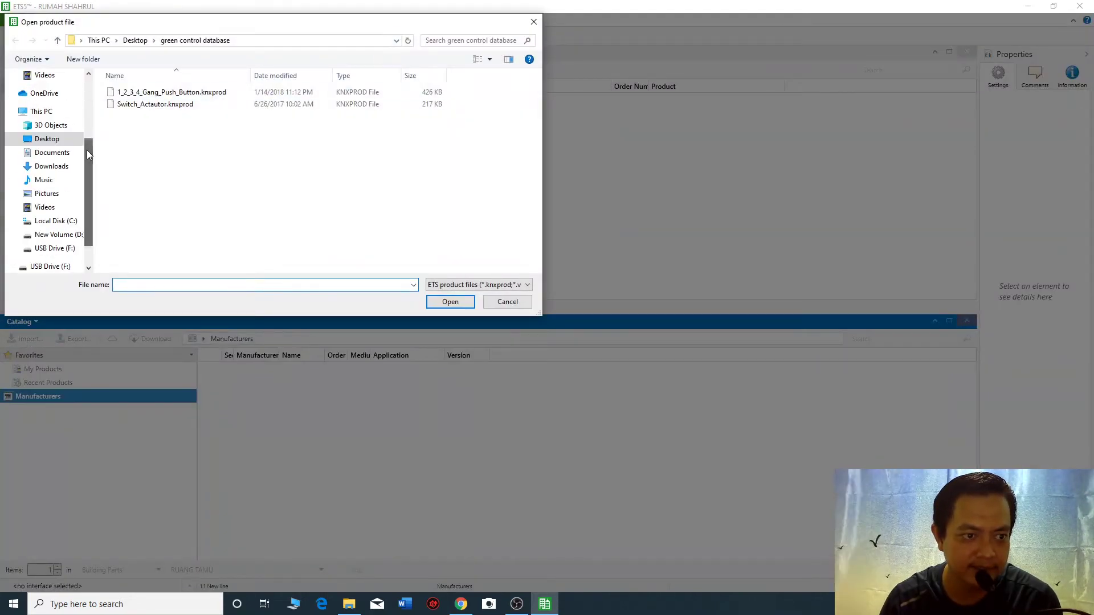
left_click(54, 140)
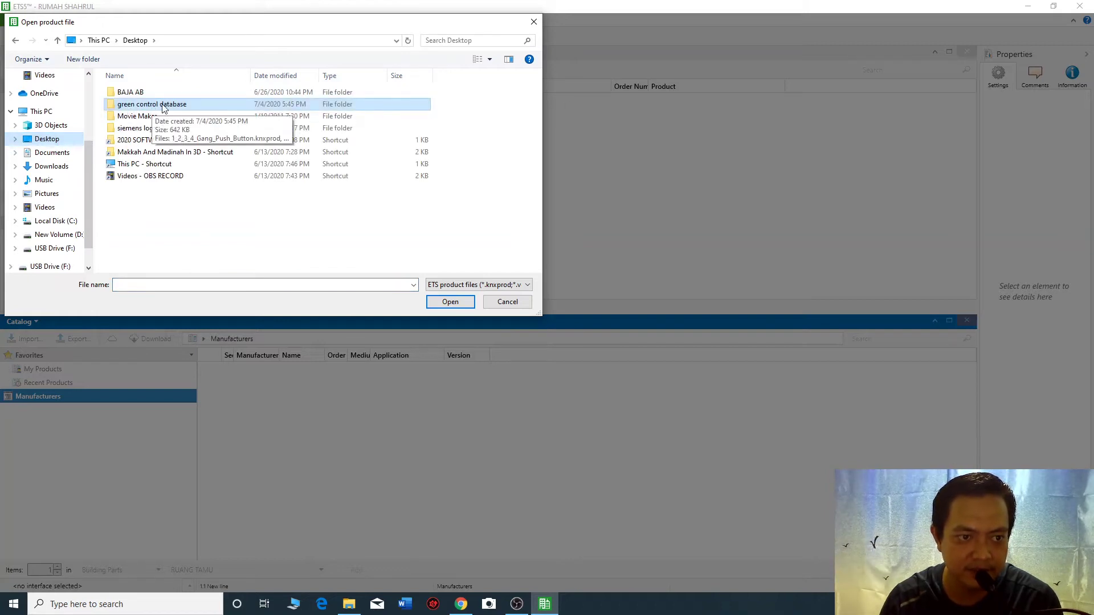
double_click(160, 106)
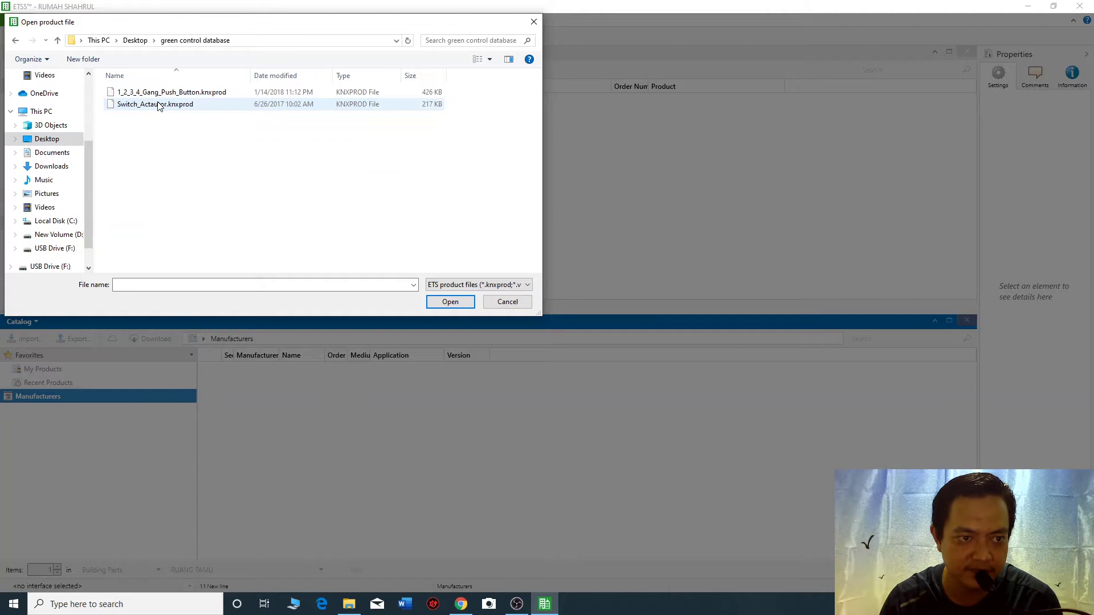
left_click_drag(245, 24, 520, 72)
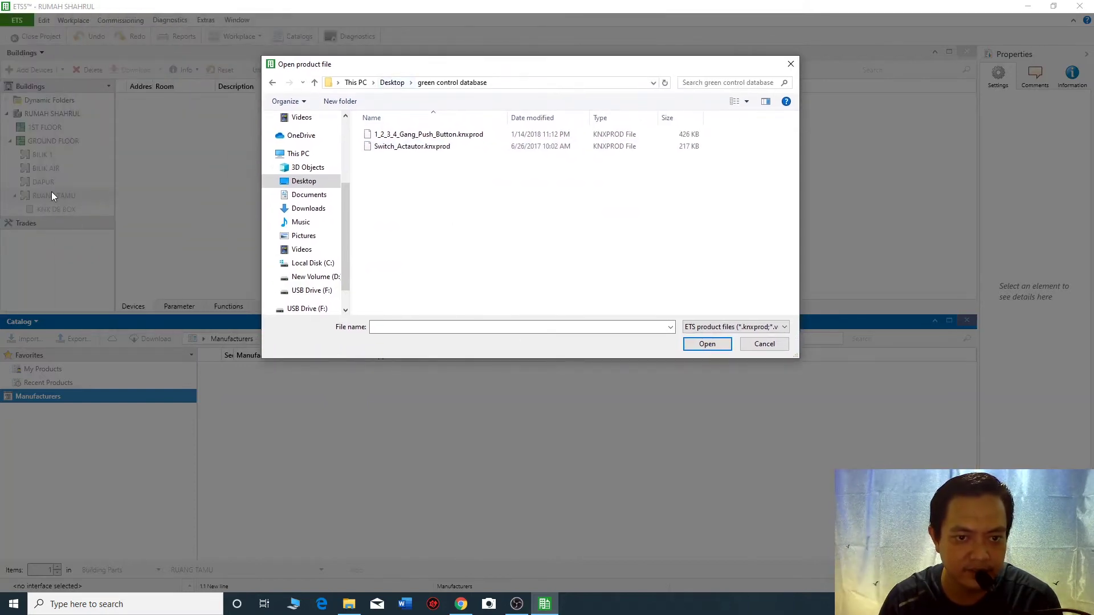
Step: Open 1_2_3_4_Gang_Push_Button.knxprod and Switch_Actautor.knxprod together as the product files for the import
left_click(415, 140)
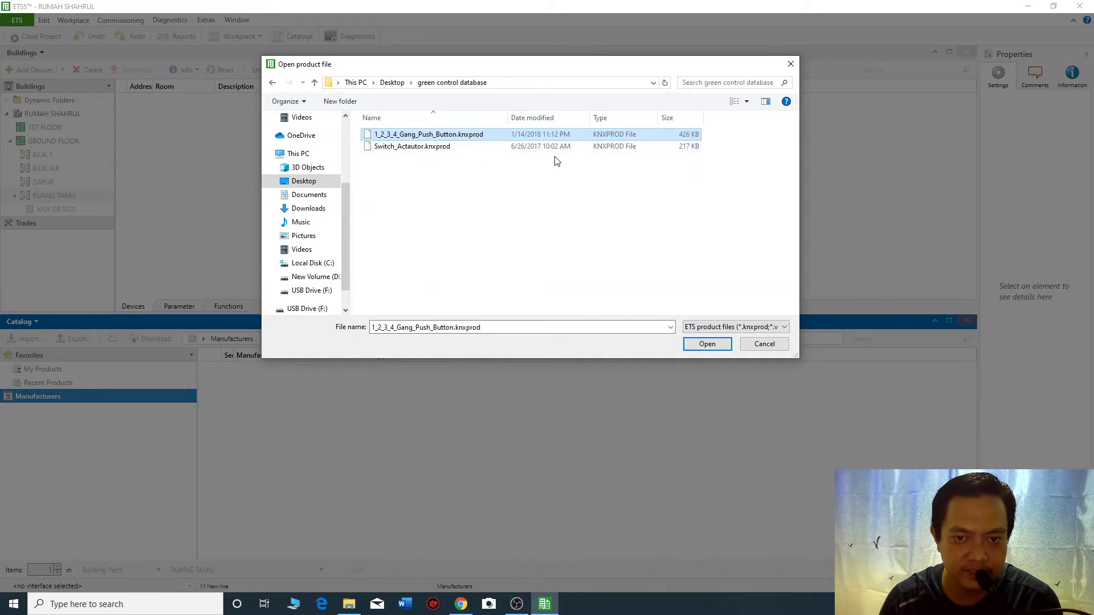
left_click(459, 148, "ctrl")
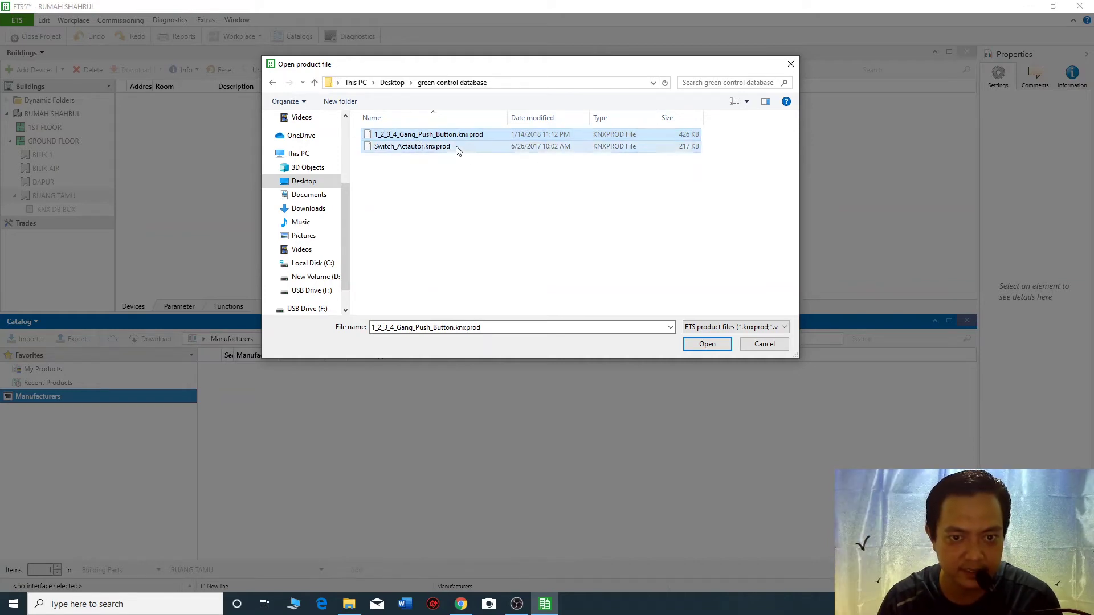
left_click(707, 348)
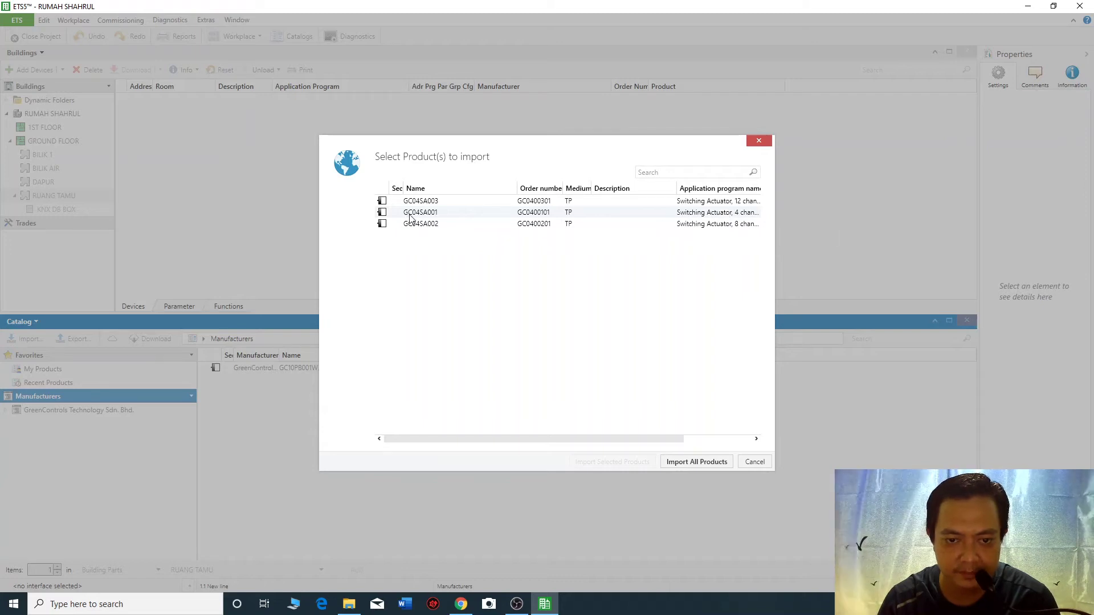
Step: Import only the 4-channel switching actuator GC04SA001 into the catalog and close the import dialog
left_click(562, 214)
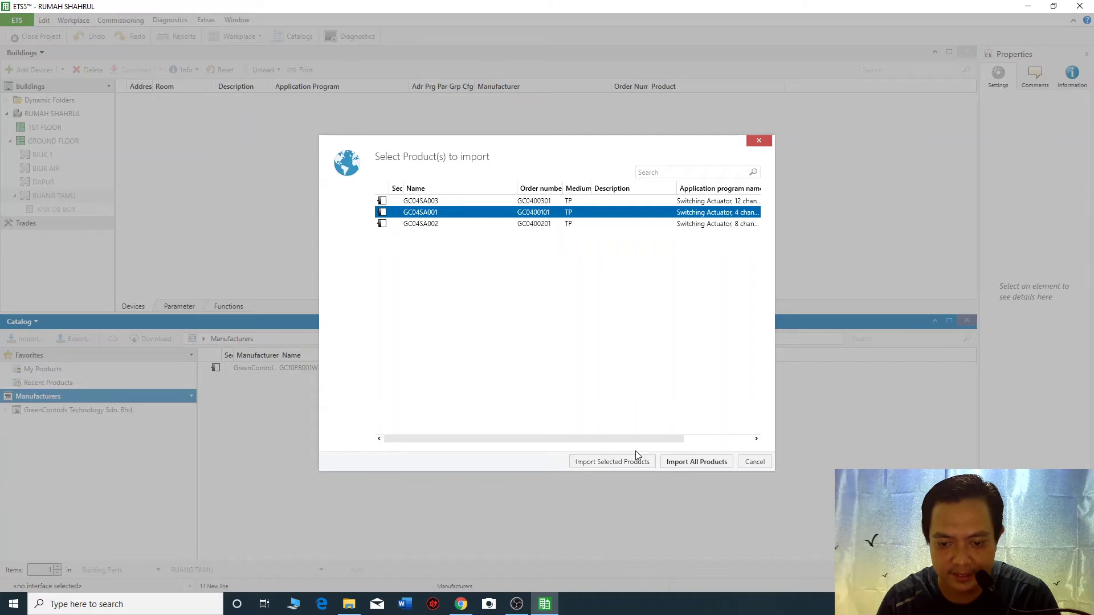
left_click(625, 462)
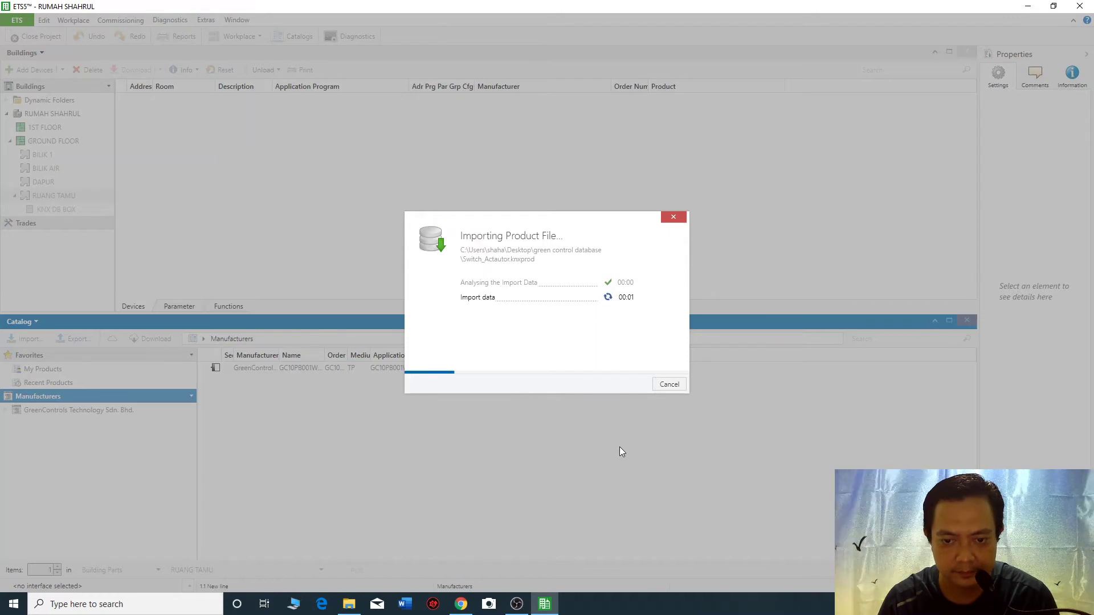
left_click(676, 386)
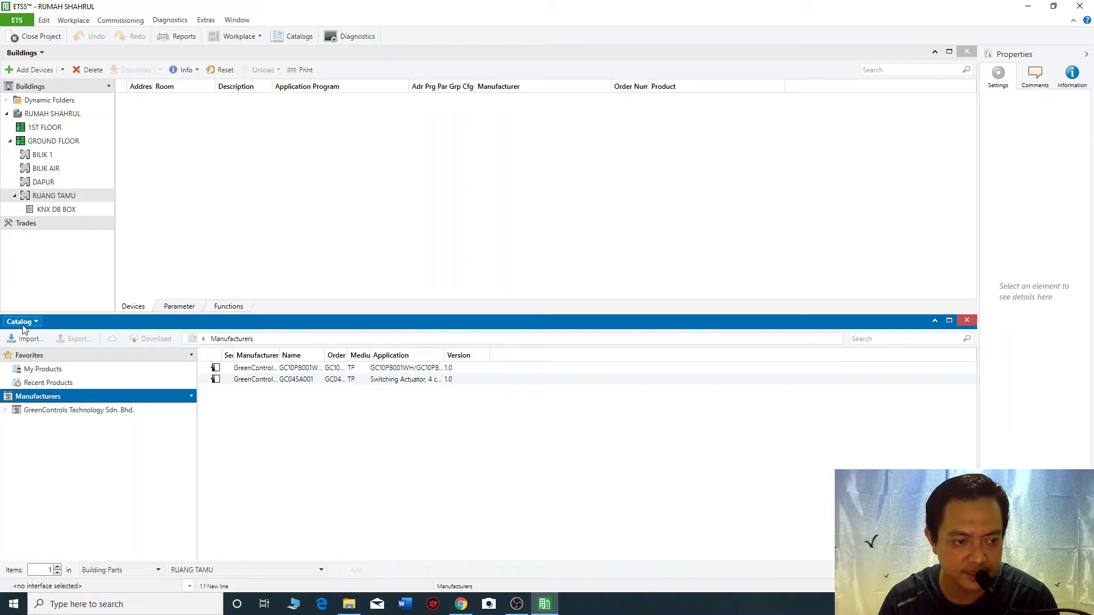
Step: Add the 1/2/3/4 Gang Push Button from the catalog to the RUANG TAMU room
left_click(54, 196)
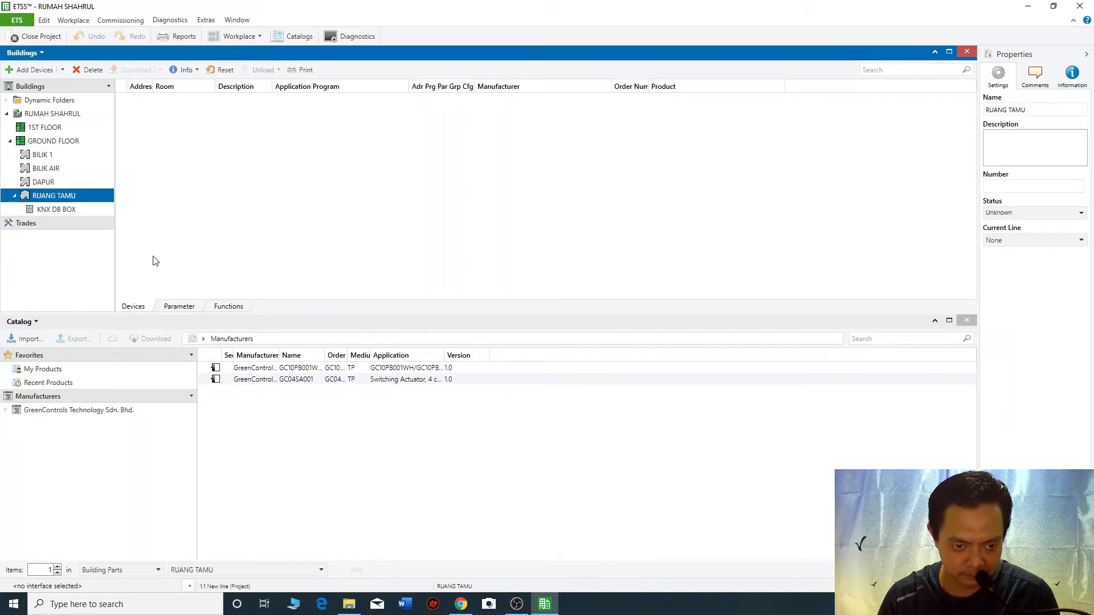
left_click(270, 373)
left_click_drag(270, 372, 260, 188)
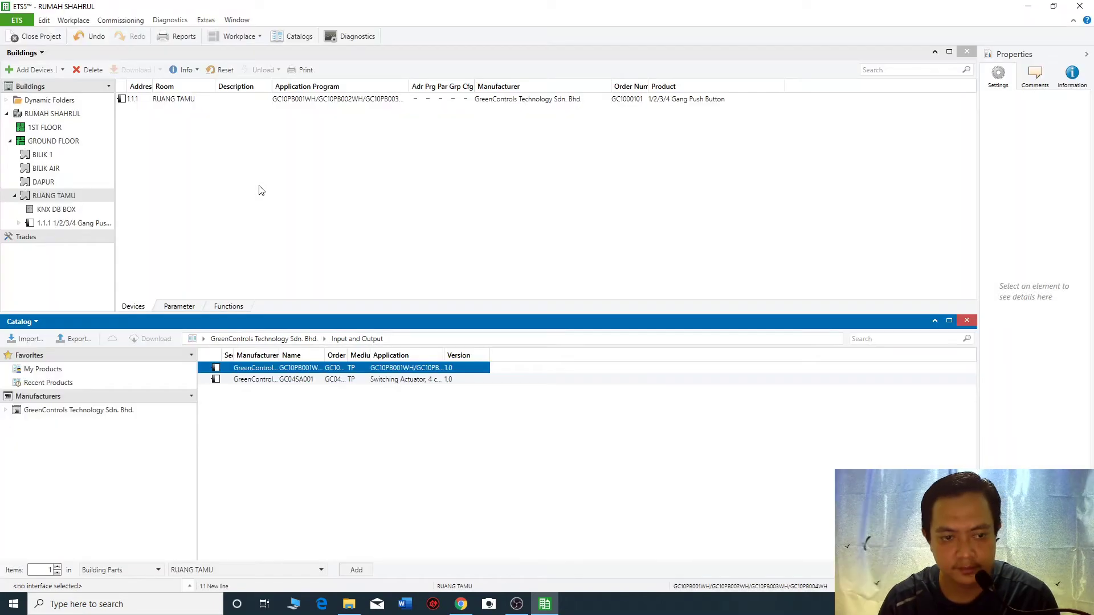
Step: Add the GC04SA001 switching actuator to the KNX DB BOX in RUANG TAMU and expand the box in the building tree
left_click(49, 212)
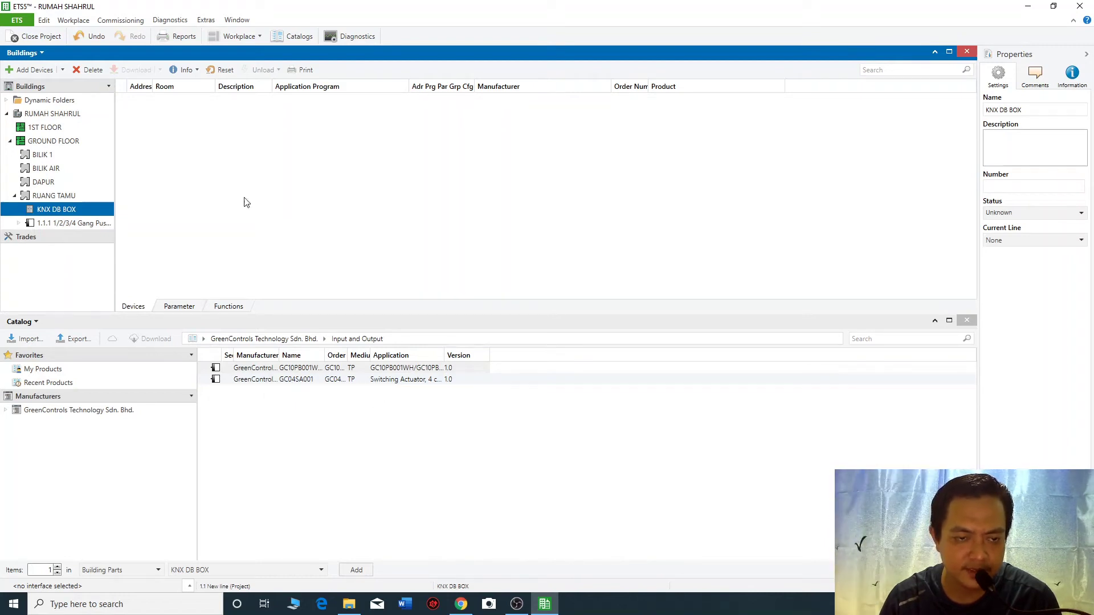
double_click(249, 379)
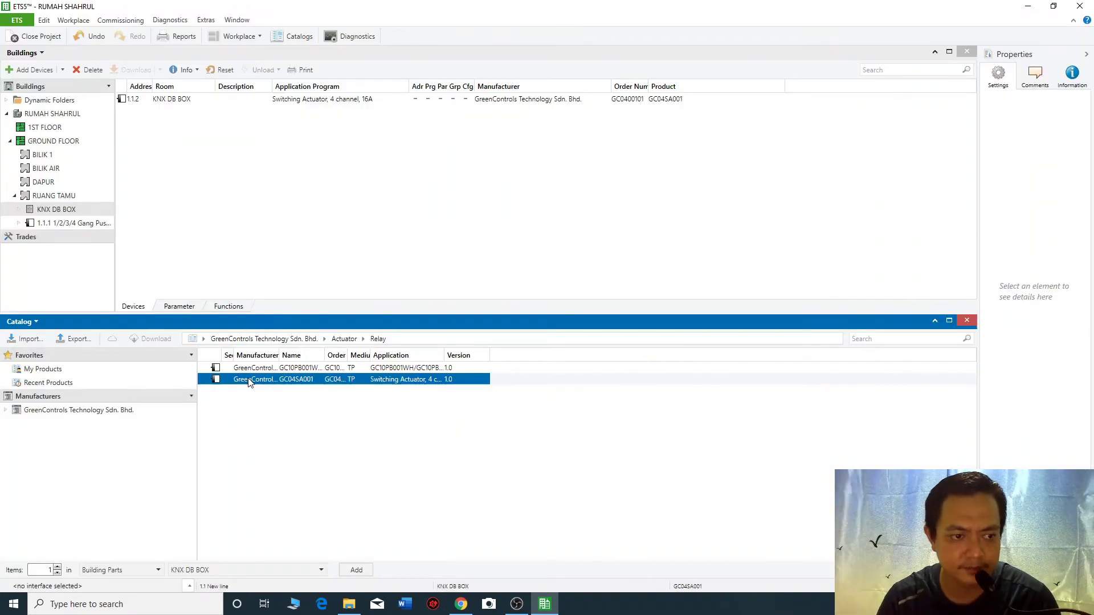
left_click(18, 211)
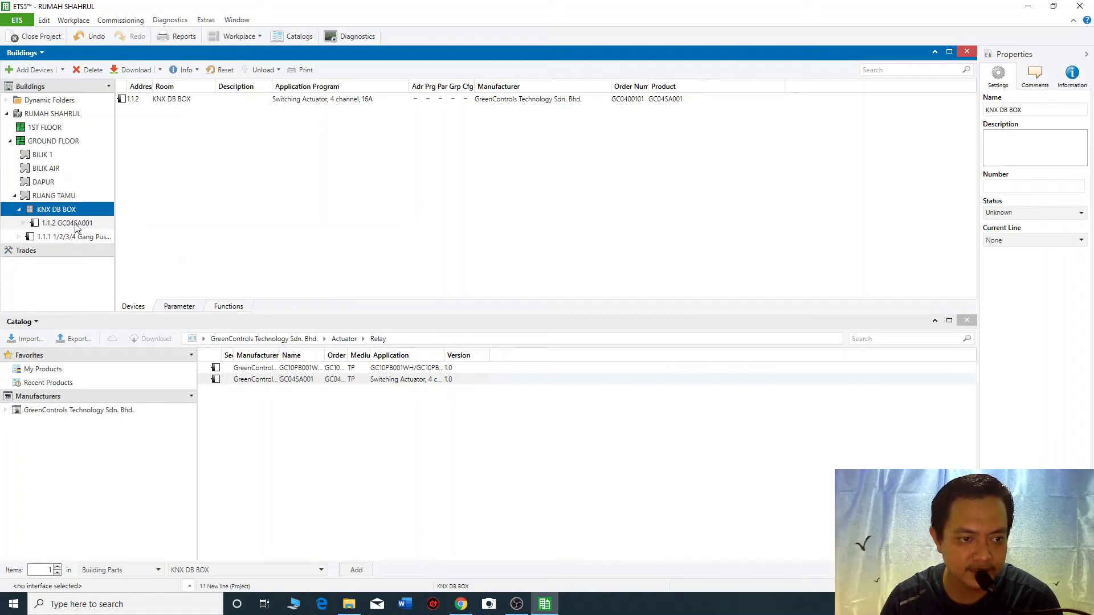
left_click(18, 210)
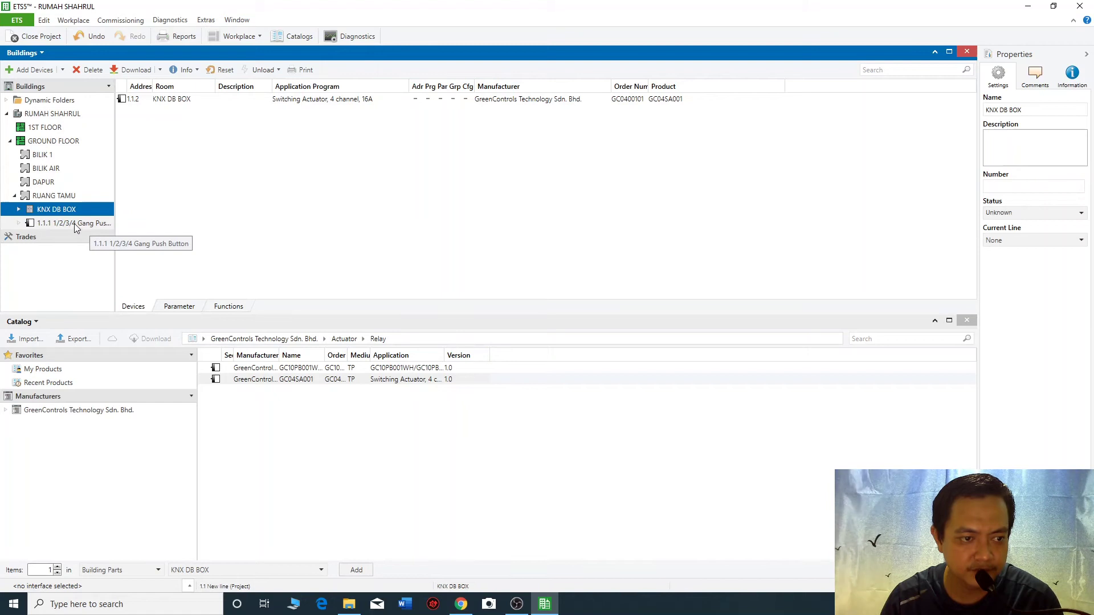
left_click(18, 211)
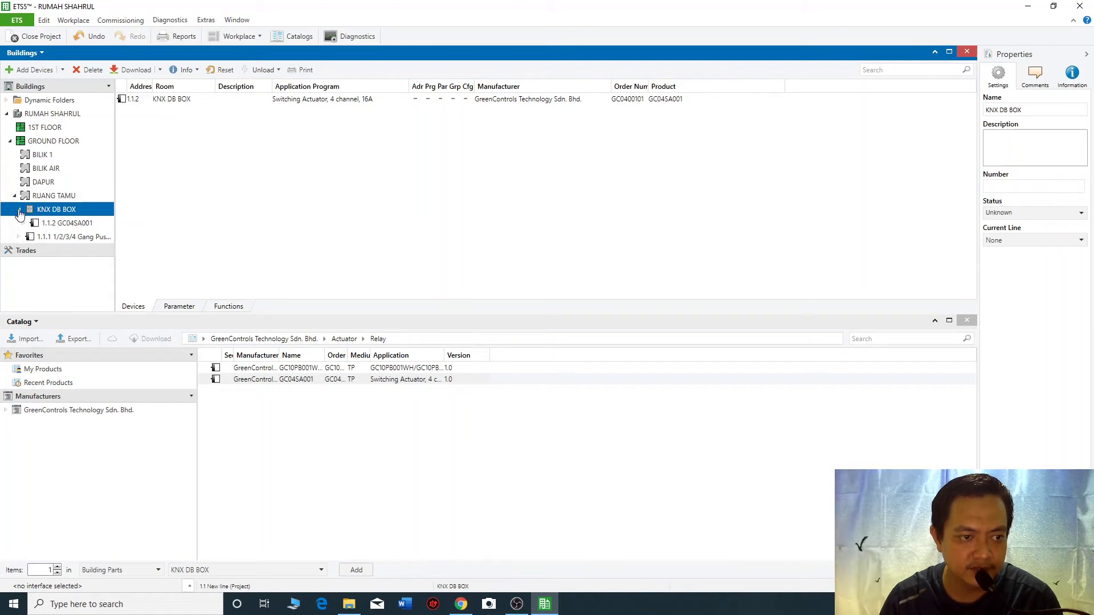
Step: Open the parameters of the GC04SA001 actuator and set the special functions of Channel A to active
left_click(59, 226)
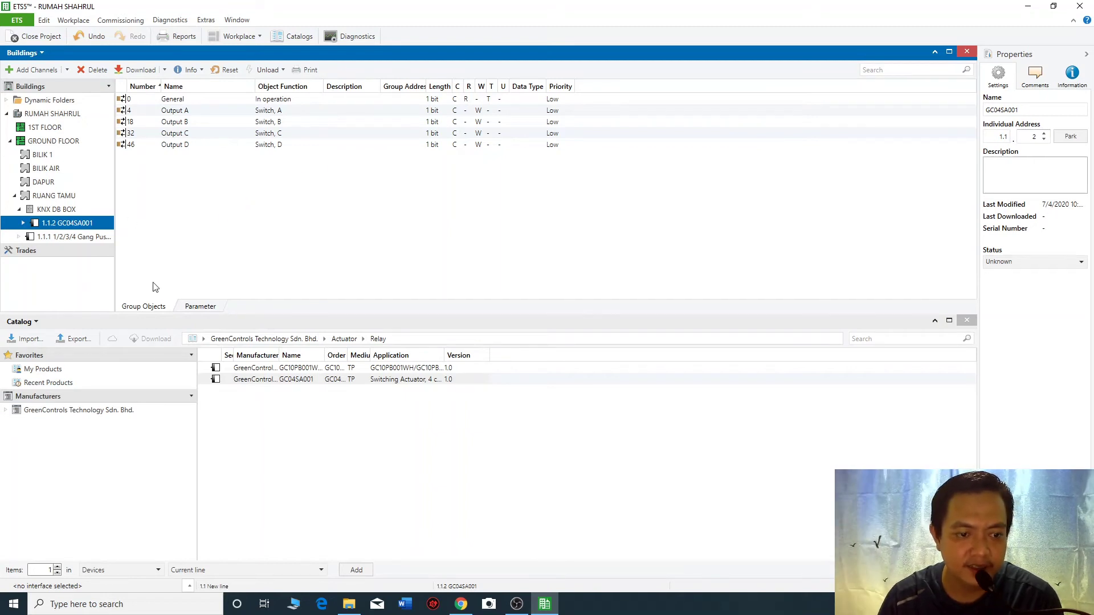
left_click(195, 308)
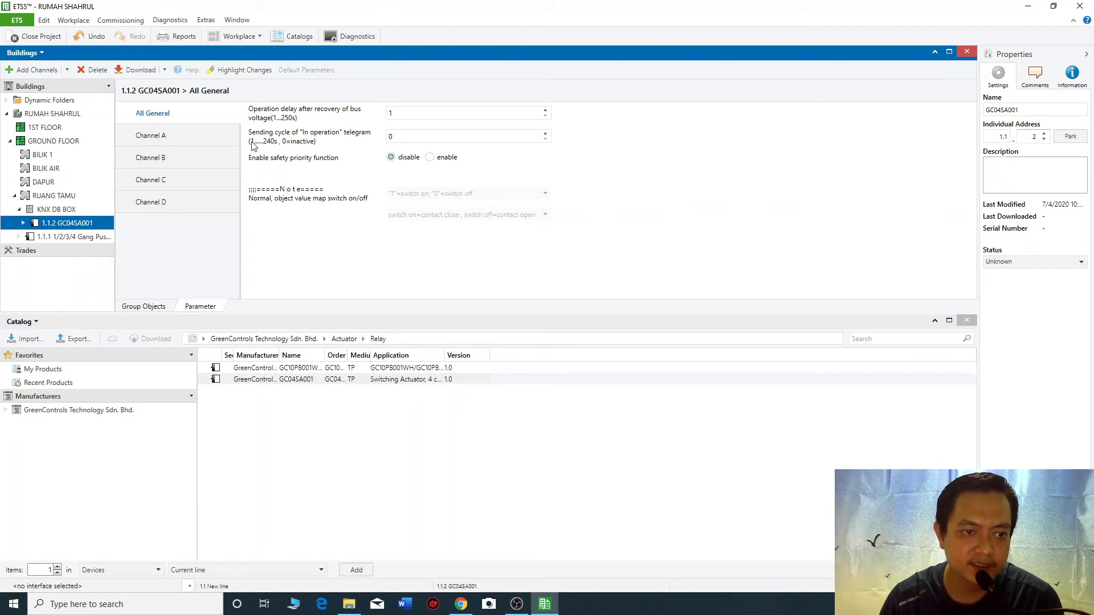
left_click(166, 139)
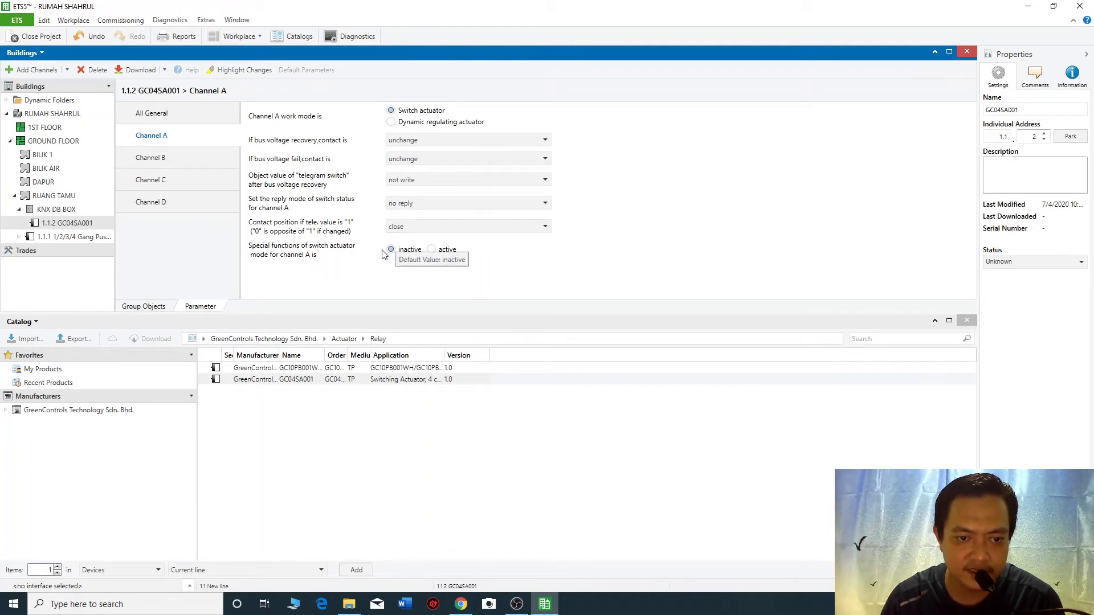
left_click(431, 249)
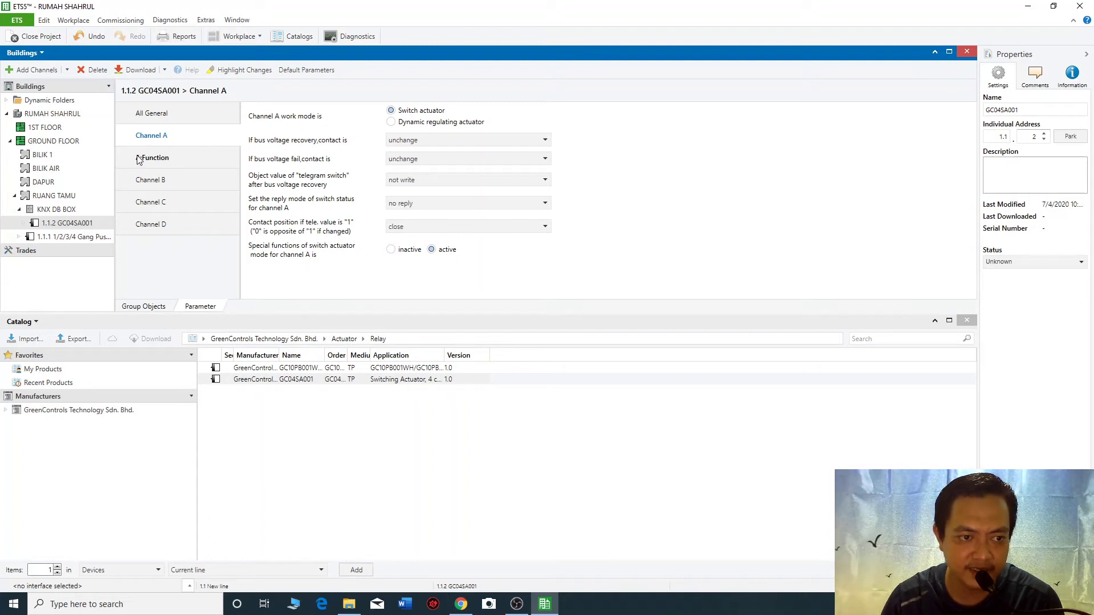
Step: Enable the "time" function for the switch in the actuator's A:Function parameters
left_click(174, 161)
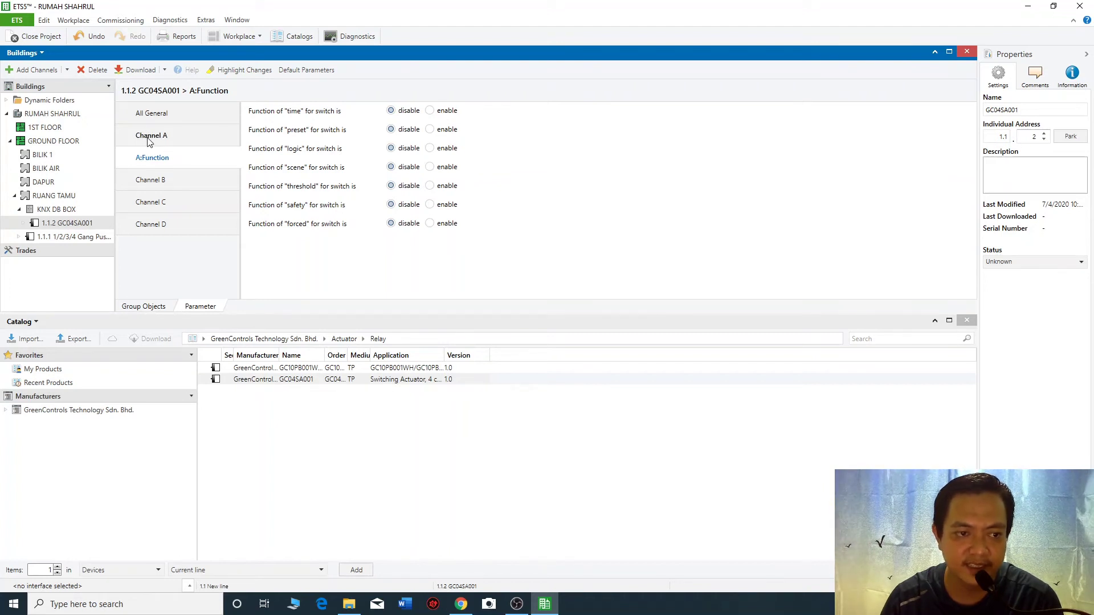
left_click(162, 181)
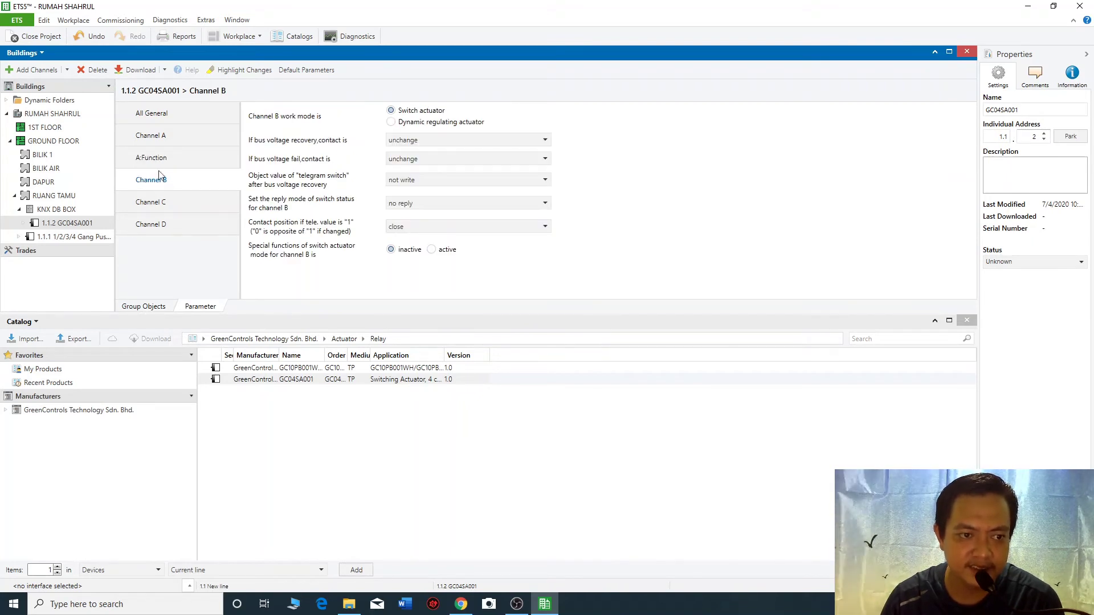
left_click(158, 163)
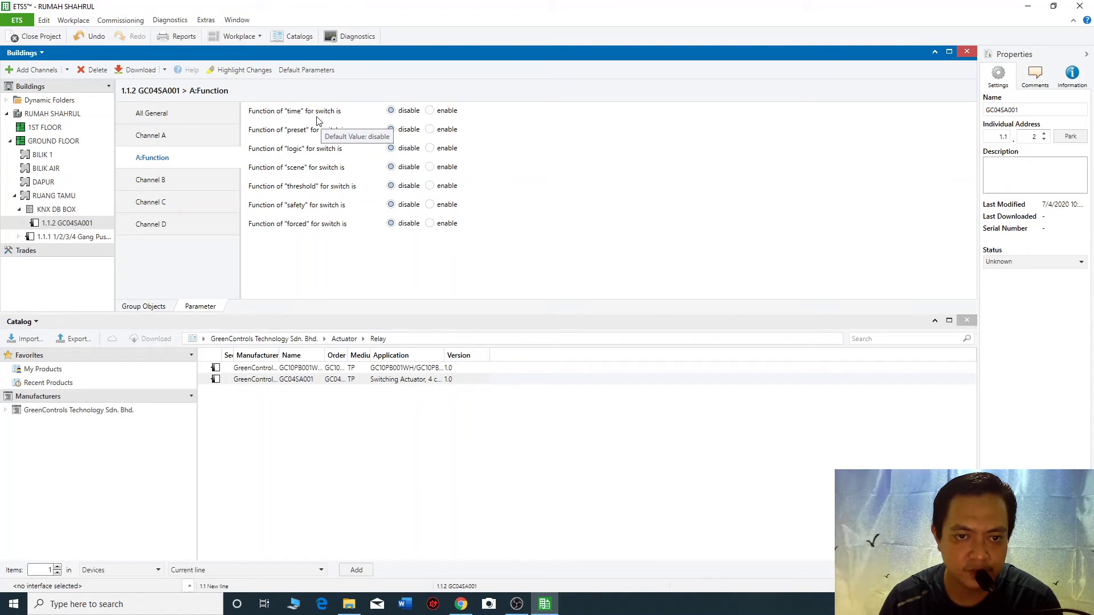
left_click(430, 111)
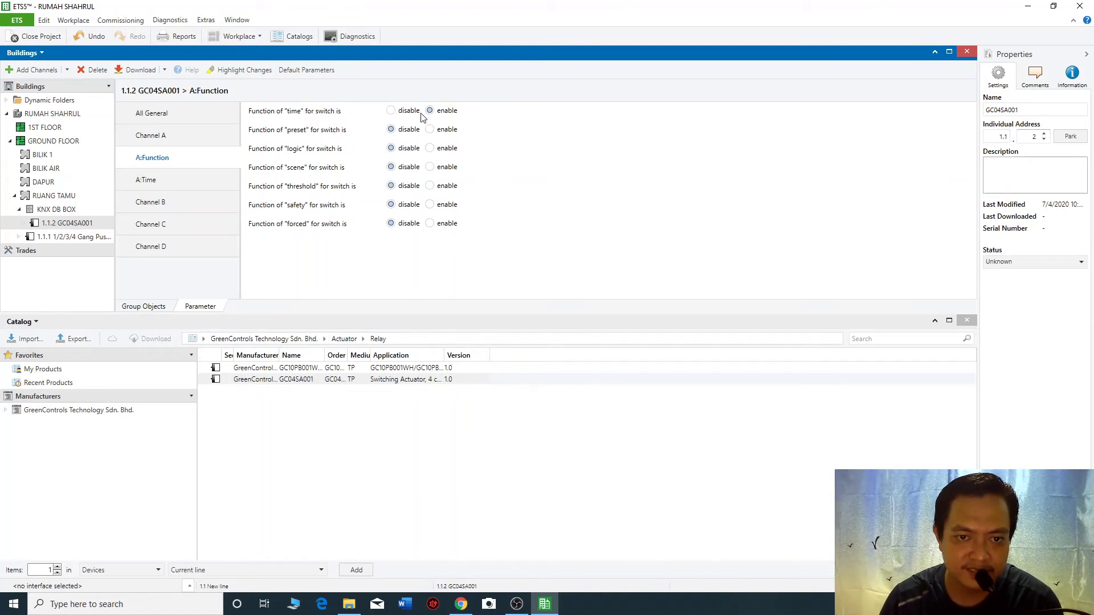
Step: Set both the switch-on and switch-off delays of the actuator's Channel A to 0 minutes and 2 seconds
left_click(158, 185)
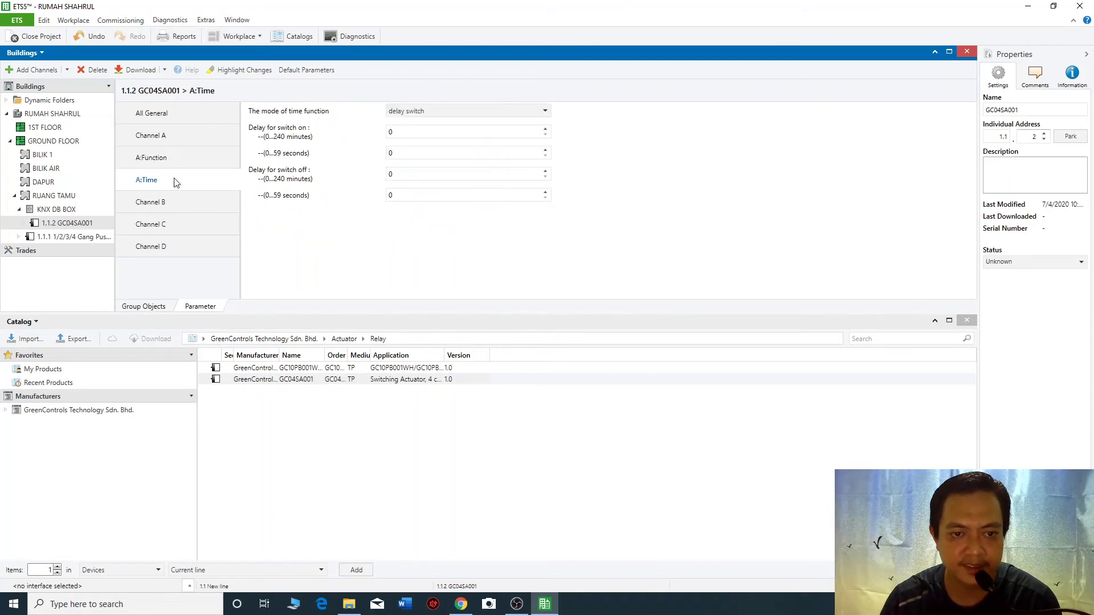
left_click(546, 130)
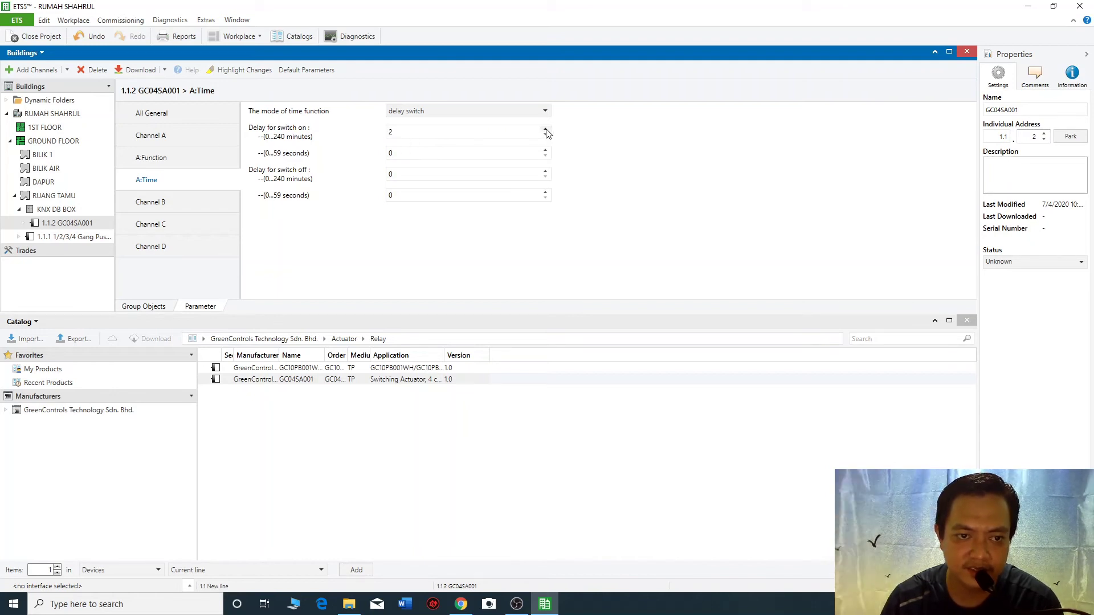
left_click(545, 172)
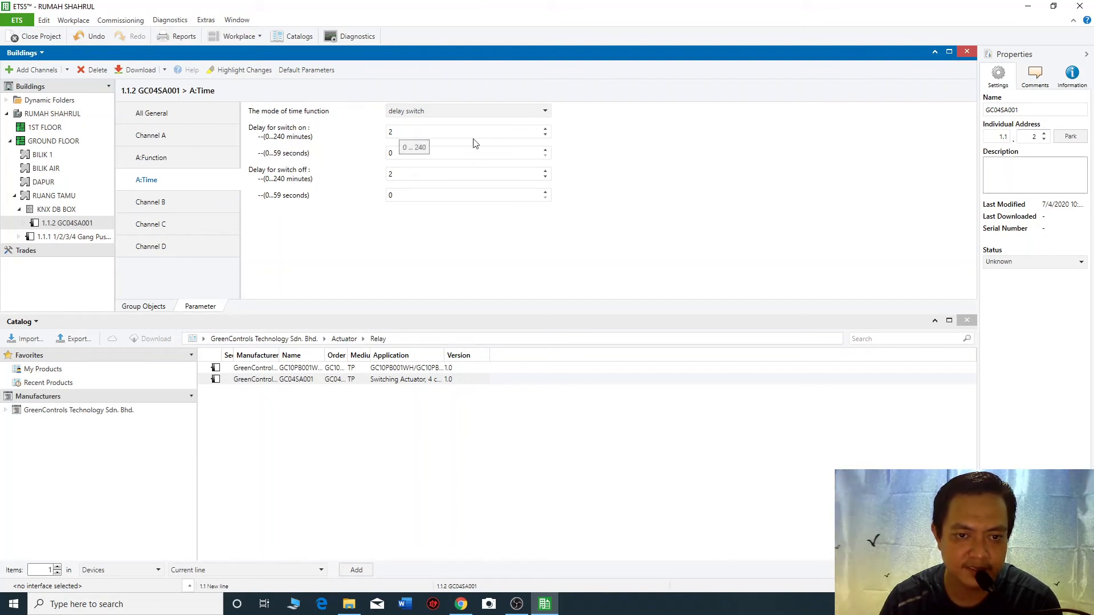
left_click(545, 129)
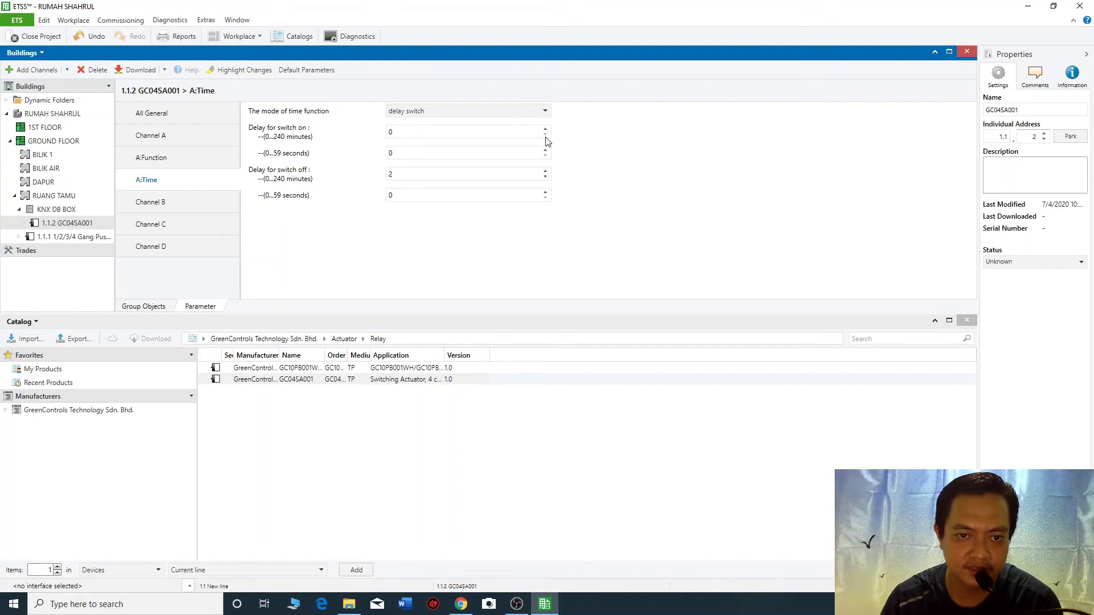
left_click(545, 150)
left_click(546, 149)
left_click(545, 177)
left_click(545, 178)
left_click(545, 193)
left_click(545, 192)
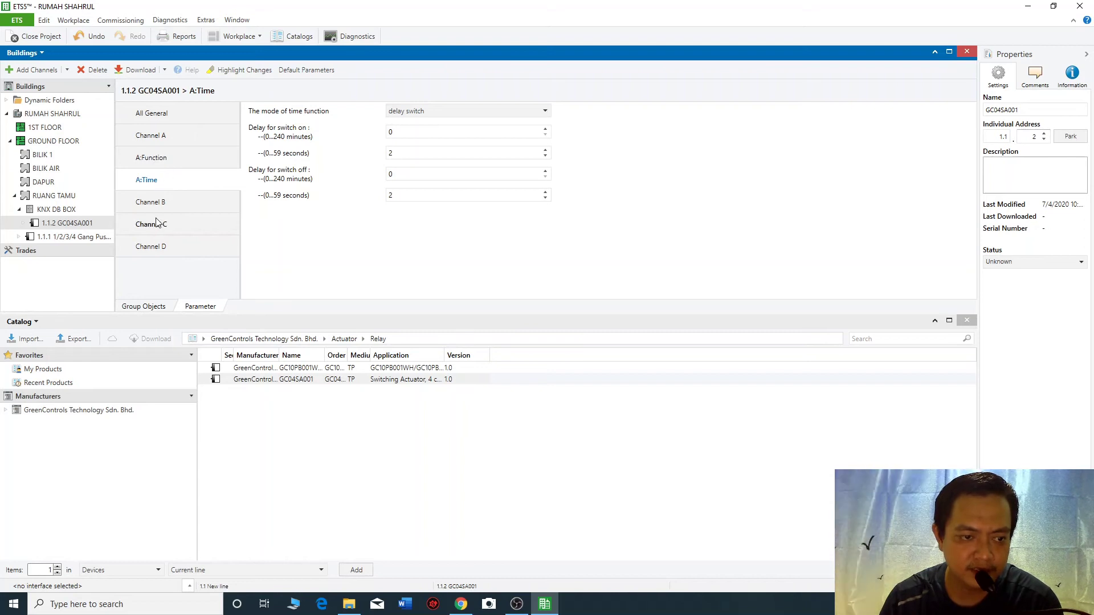
Step: Review the group objects of the GC04SA001 actuator and of the 1/2/3/4 Gang Push Button
left_click(151, 308)
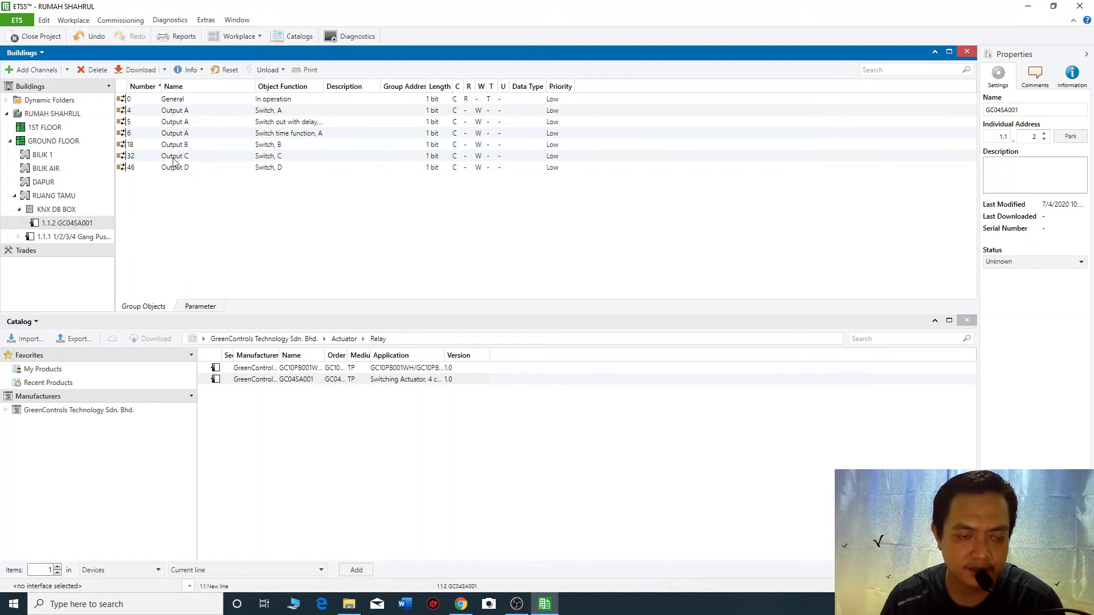
left_click(82, 238)
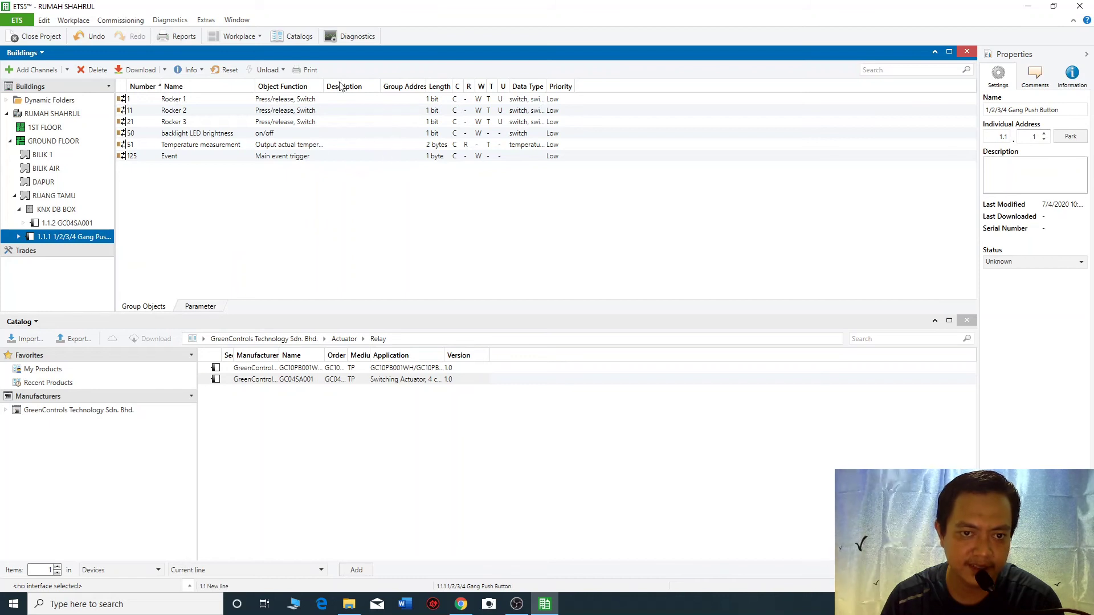
Step: Try Rocker 1 of the push button as an Independent button, and set it back to Linked button
left_click(201, 307)
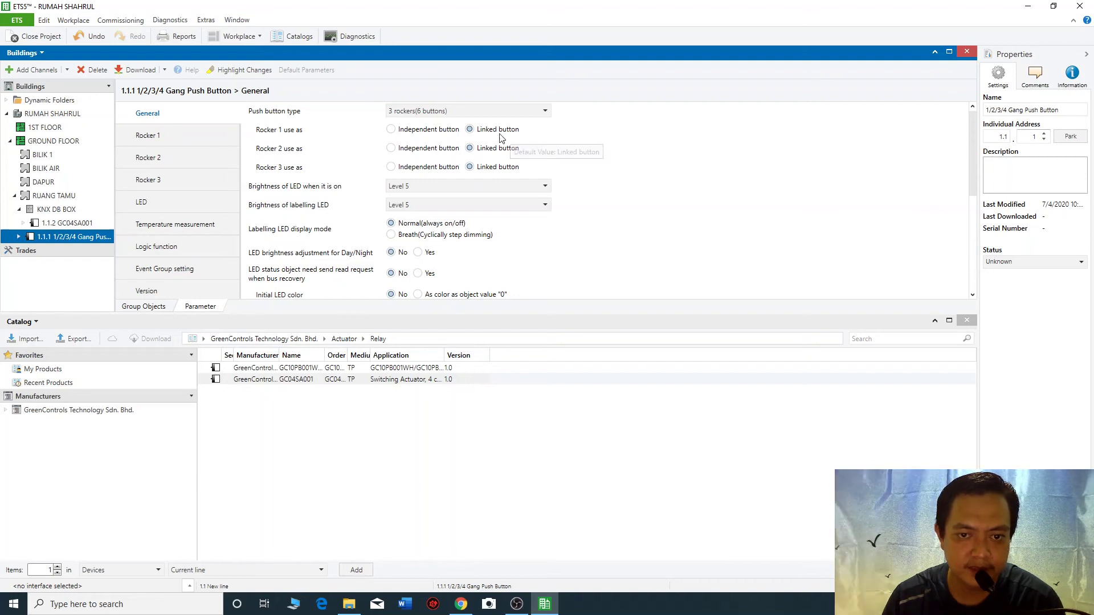
left_click(391, 130)
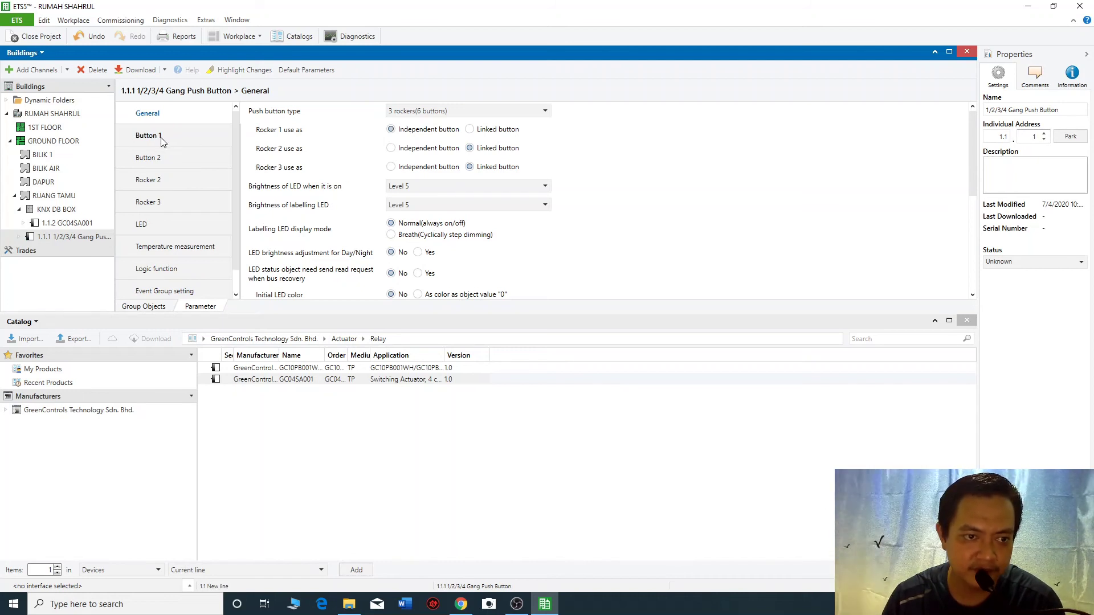
left_click(470, 130)
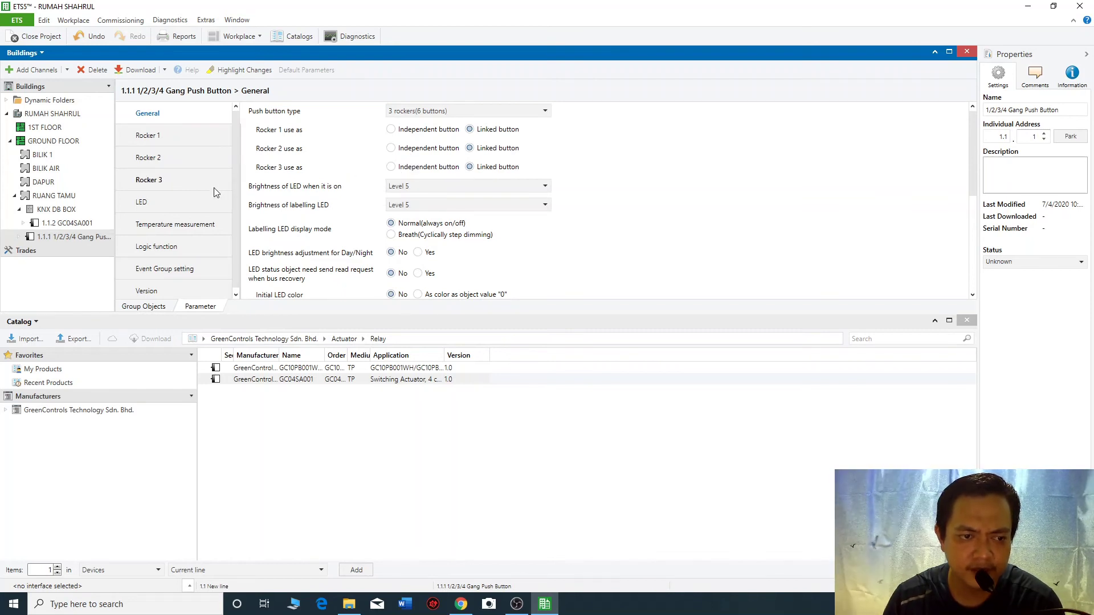
Step: Examine the push button's LED parameters for all six LEDs, including the colour options for LED 1 at object value 1
left_click(171, 206)
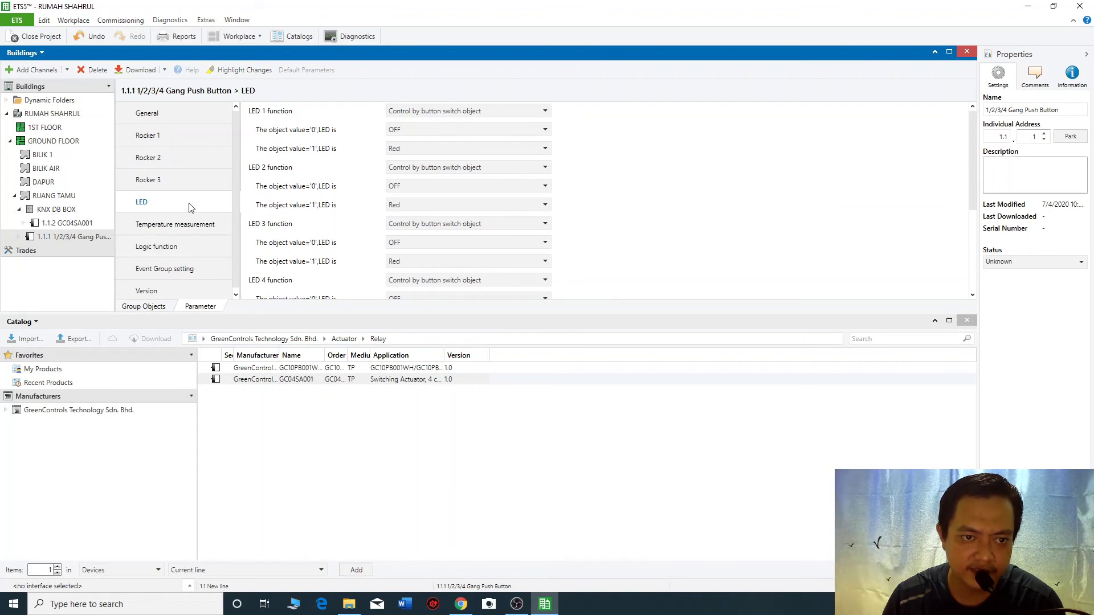
scroll(564, 186, "down", 1)
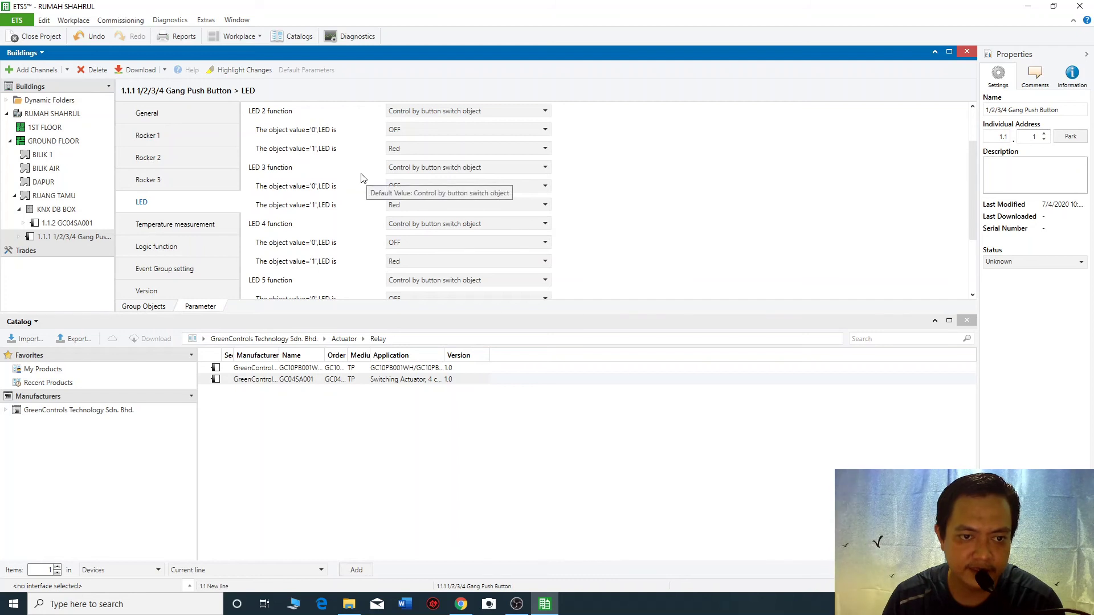
scroll(327, 174, "down", 2)
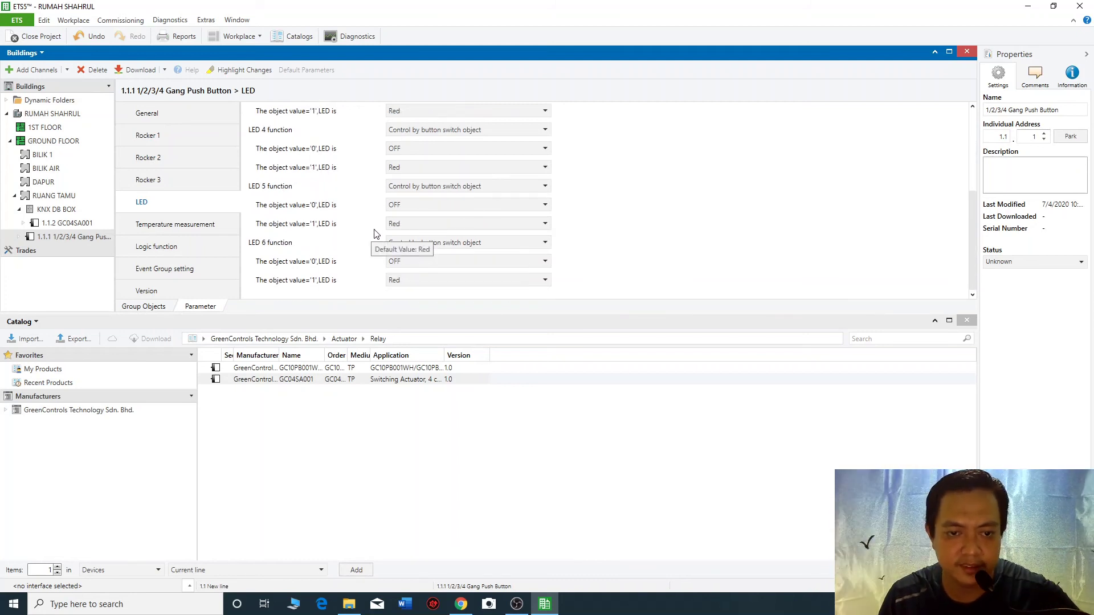
scroll(511, 165, "up", 3)
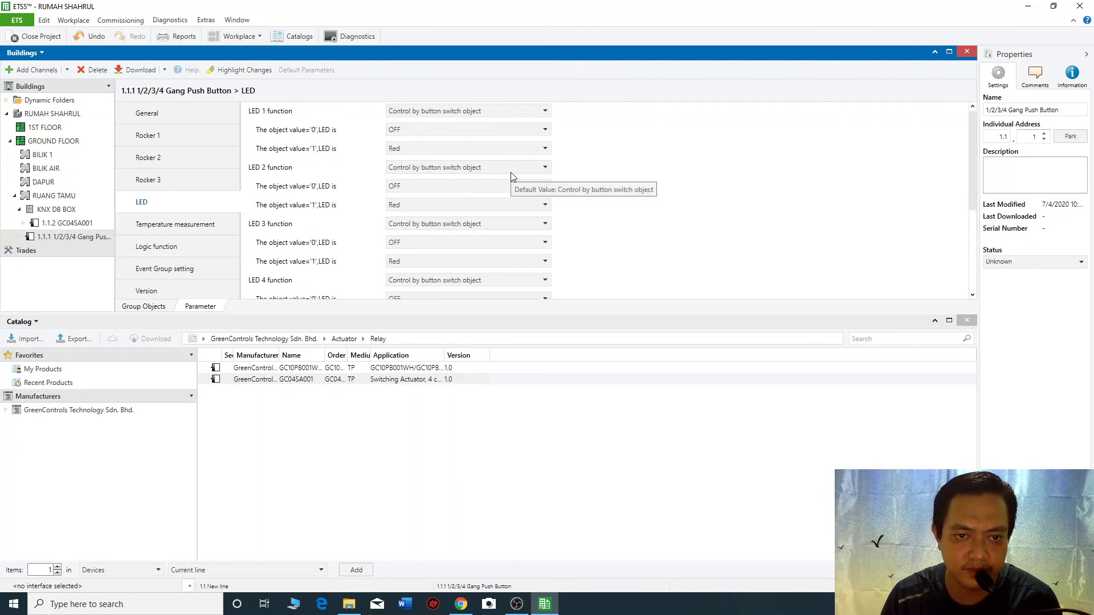
left_click(544, 148)
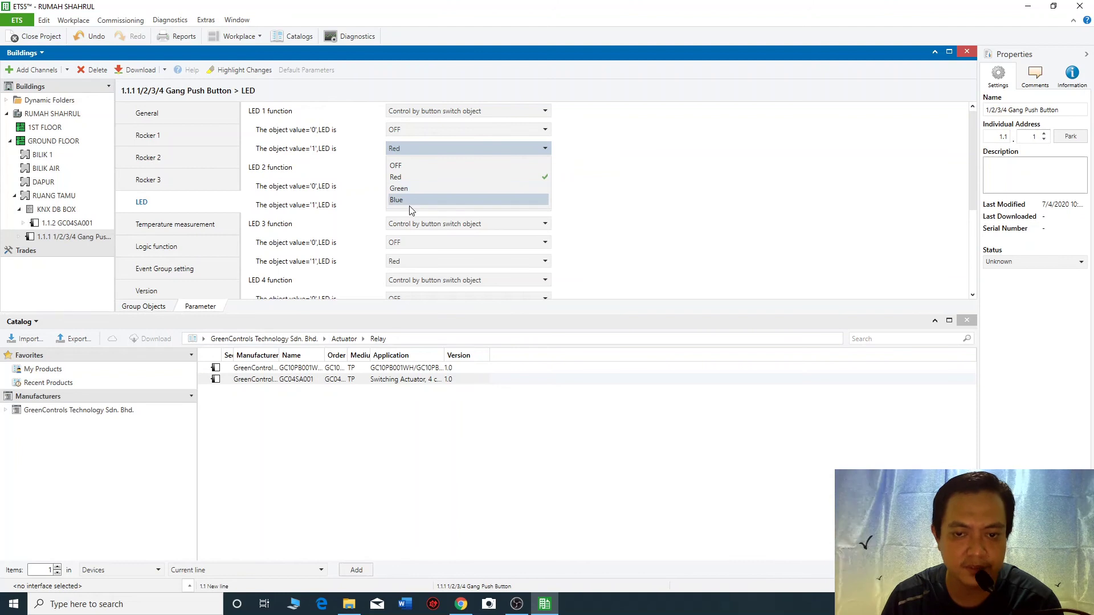
left_click(607, 168)
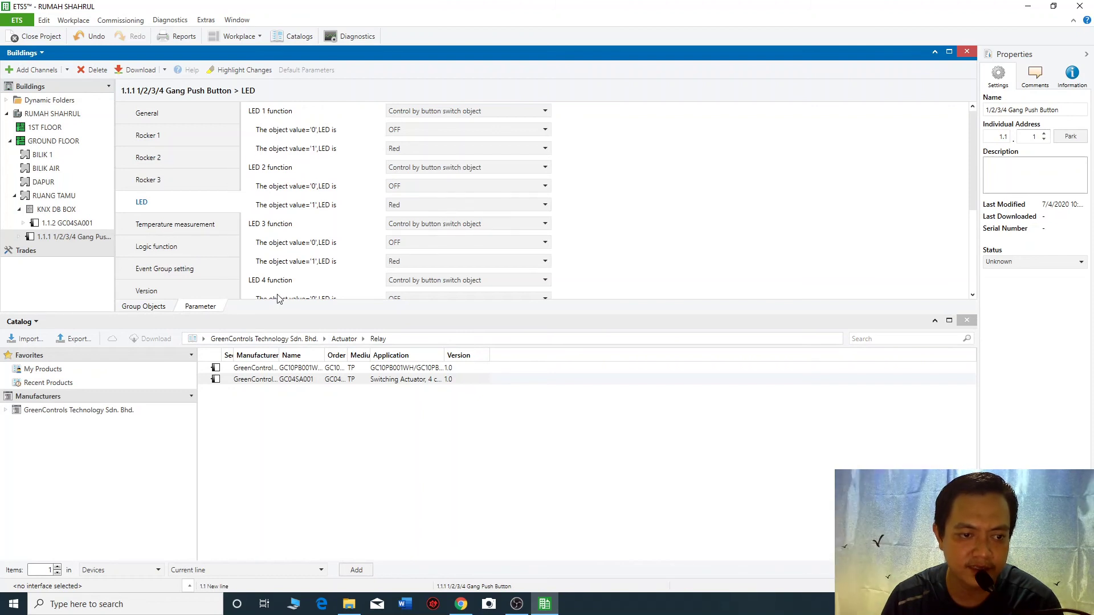
Step: Set Rocker 1 of the 1/2/3/4 Gang Push Button to be used as an Independent button
left_click(195, 143)
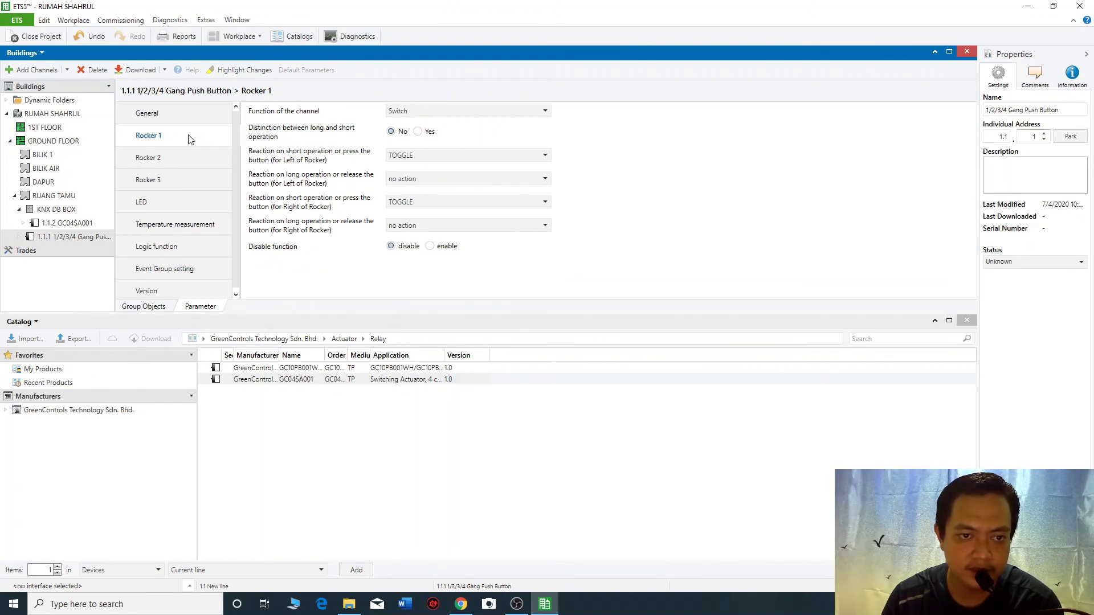
left_click(180, 113)
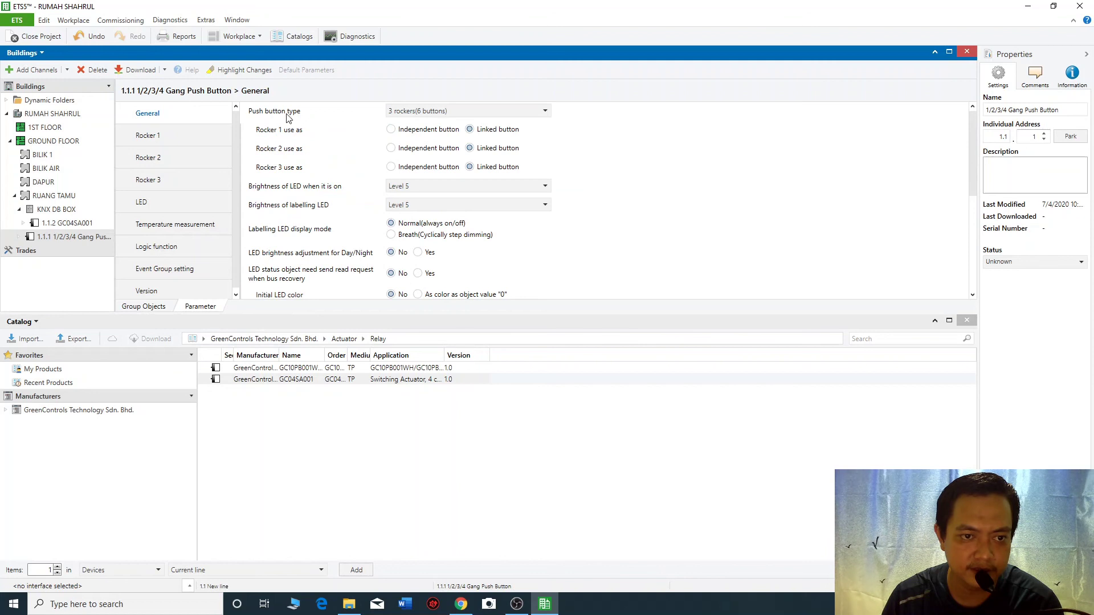
left_click(392, 130)
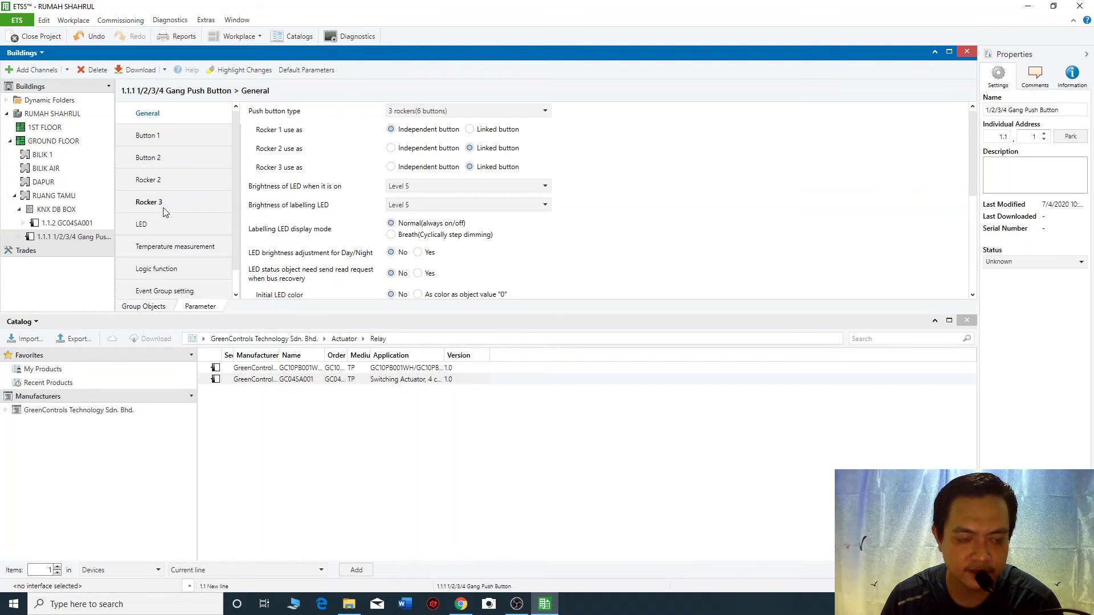
Step: Switch to Chrome and examine the GreenControls product page of the KNX Push Button, 4-fold, White
left_click(462, 605)
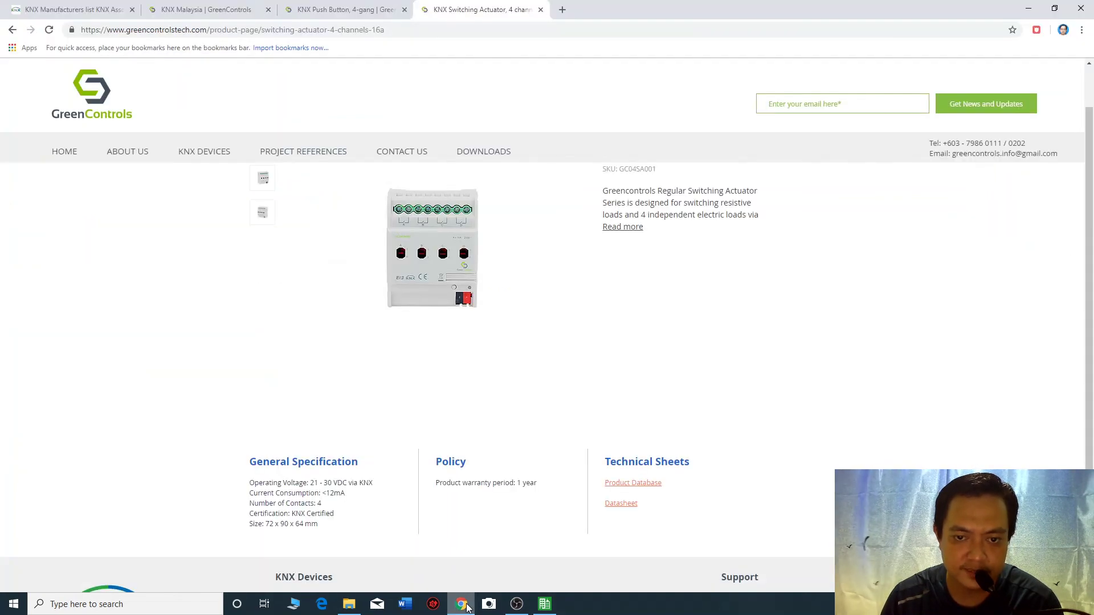
left_click(336, 9)
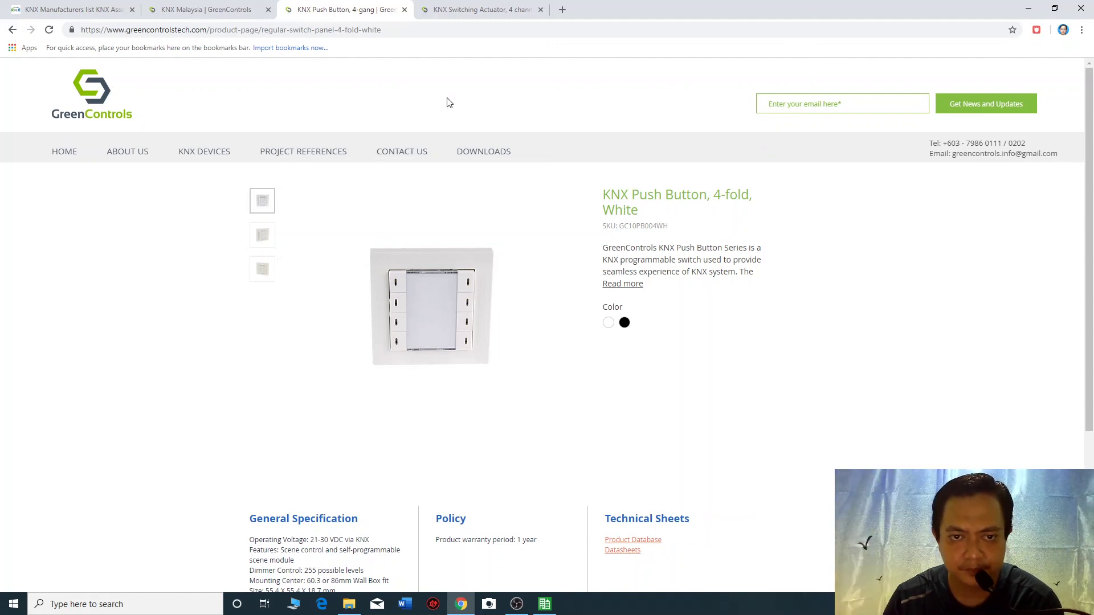
Step: Switch back to ETS5 and close the Catalog view so the push button's general parameters fill the workspace
left_click(537, 607)
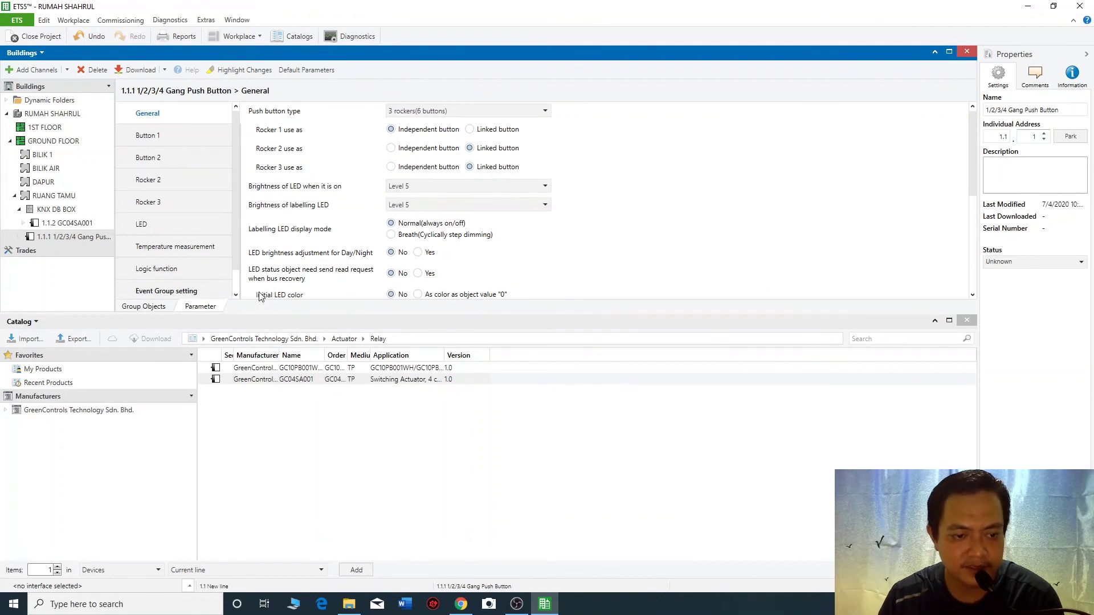
left_click(966, 322)
left_click(964, 322)
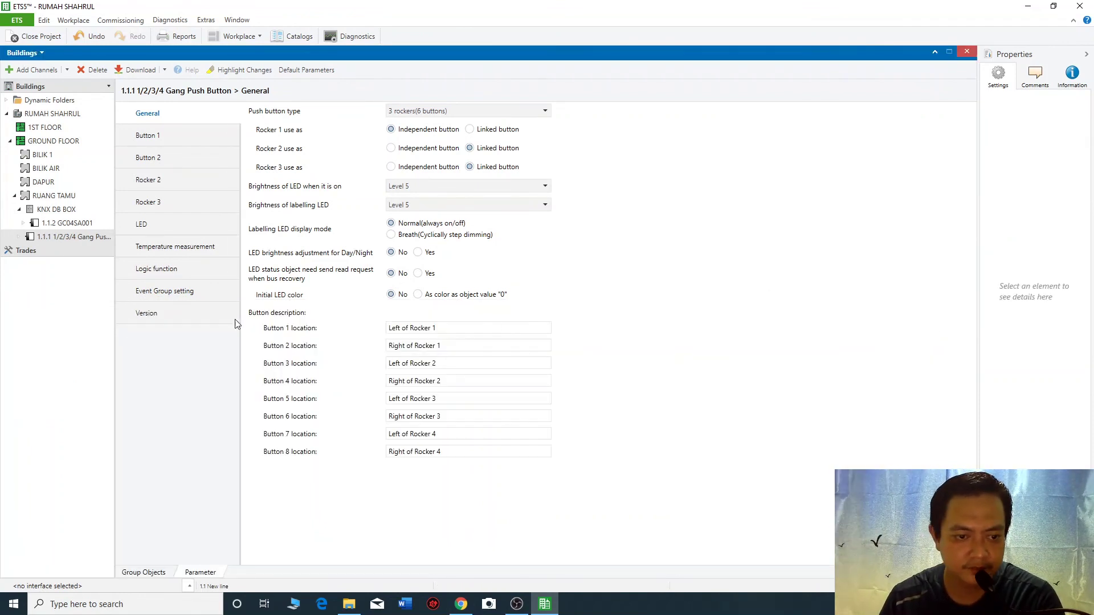